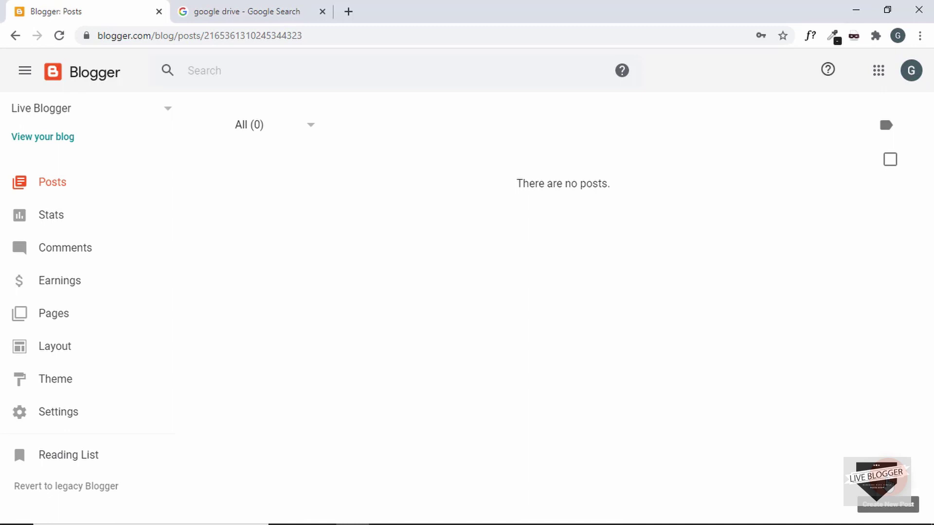
Start a new post and make 'Hi guys, please download the file using the link below:' an H2 heading
left_click(889, 478)
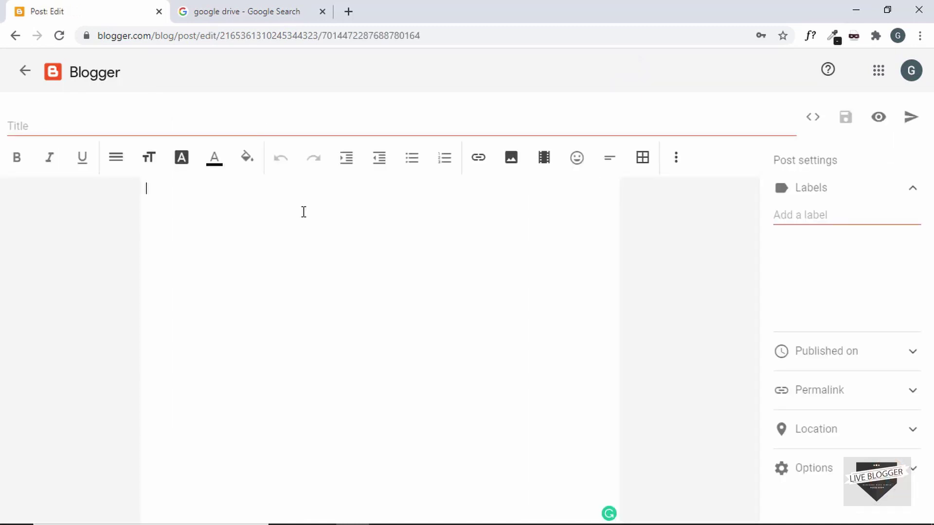
type("Hi guys, please d")
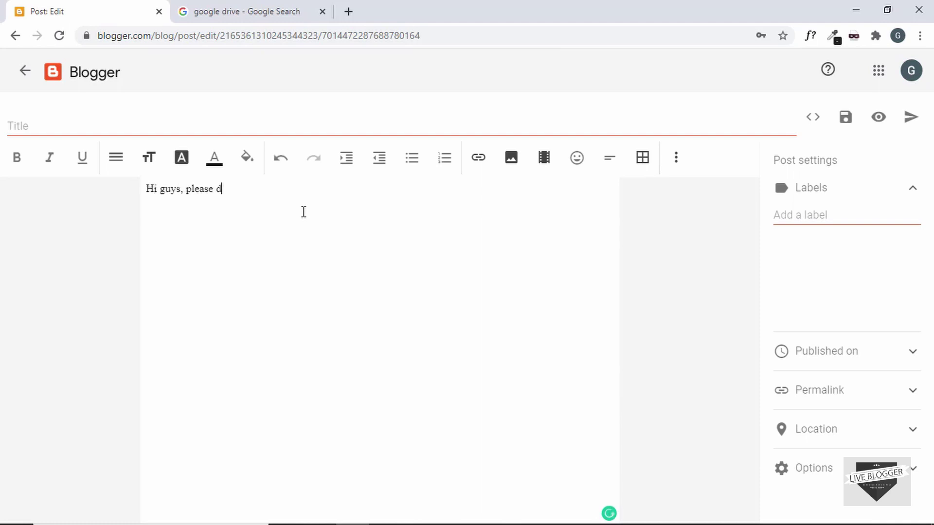
type("ownload the file using the link below:")
left_click_drag(407, 188, 144, 191)
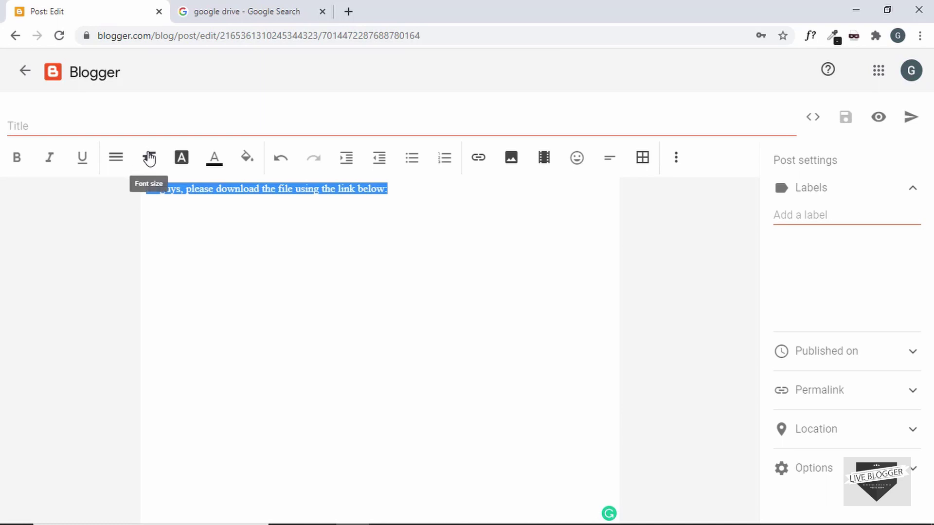
left_click(116, 162)
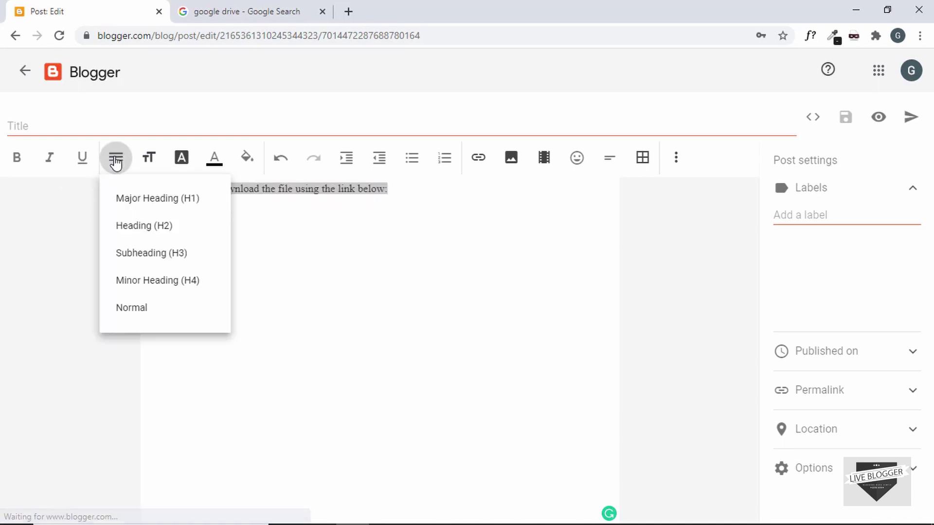
left_click(152, 227)
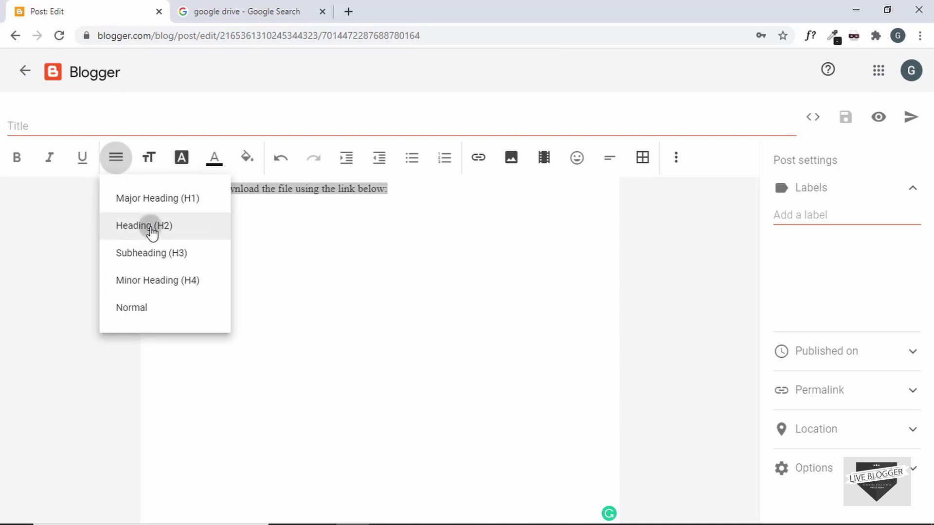
left_click(563, 188)
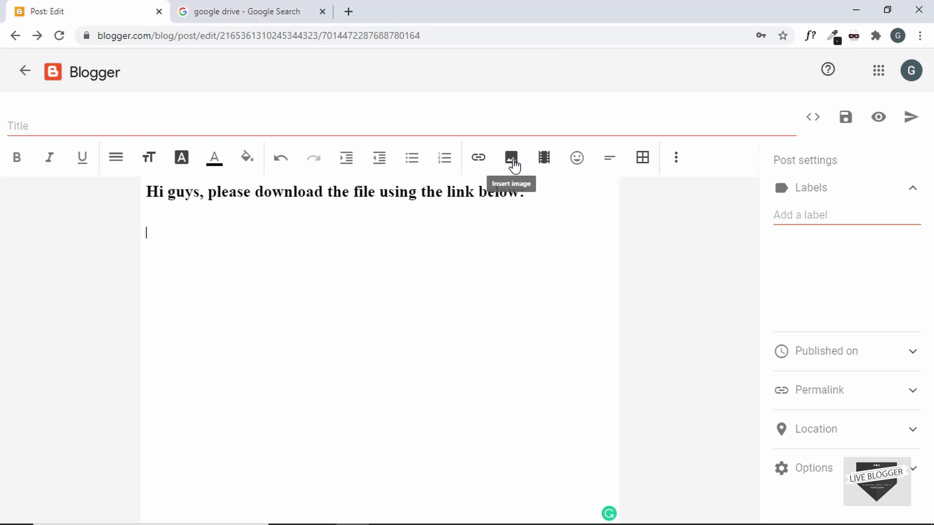
left_click(513, 165)
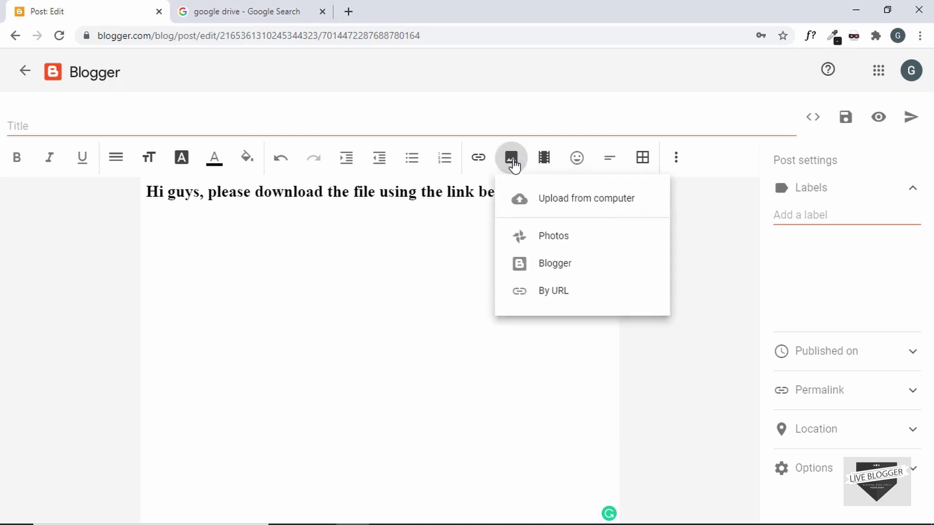
Upload download.png from the computer as an image below the heading
left_click(577, 202)
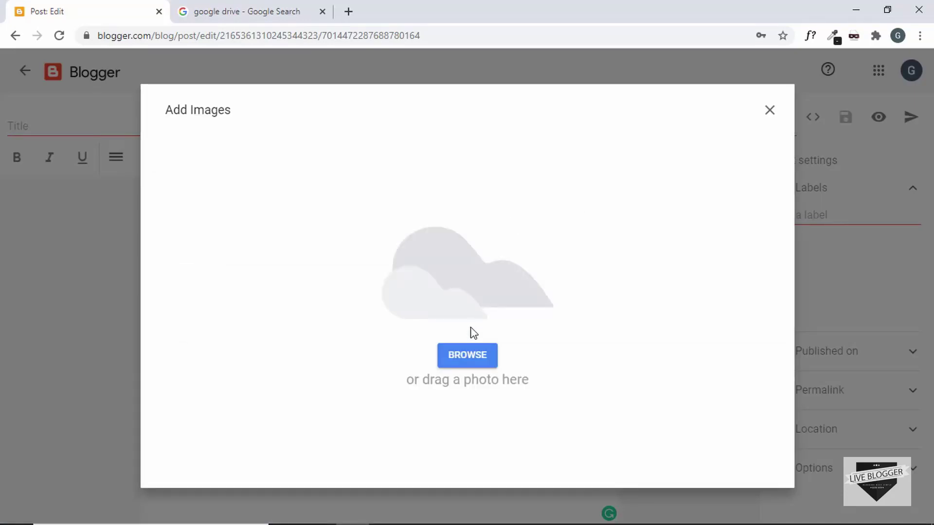
left_click(468, 356)
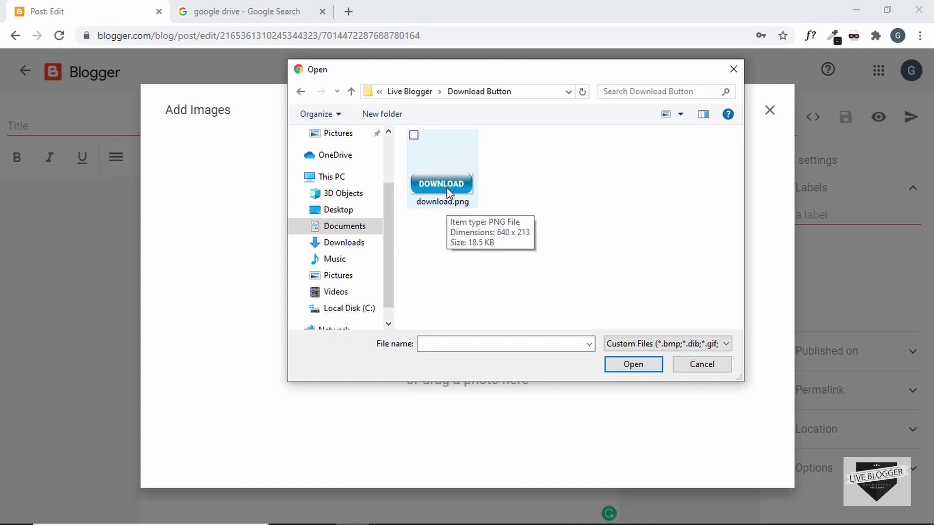
left_click(446, 188)
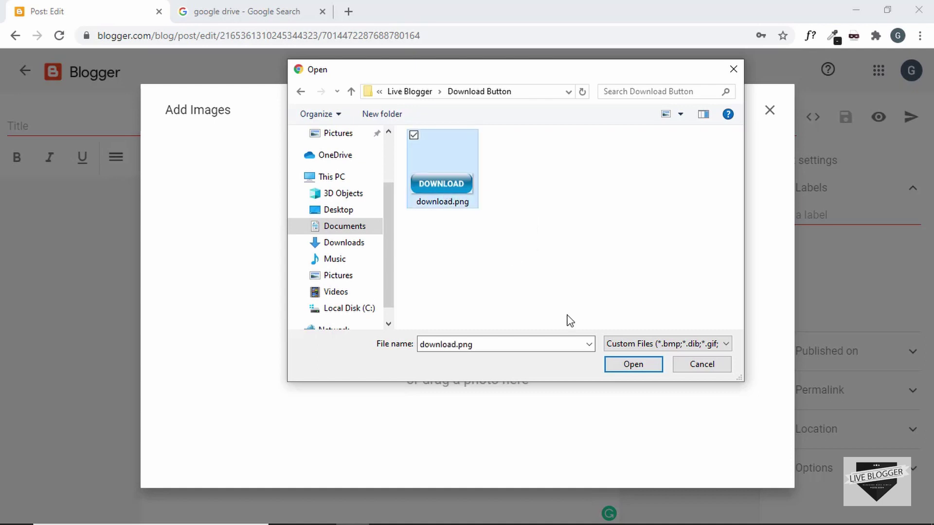
left_click(633, 364)
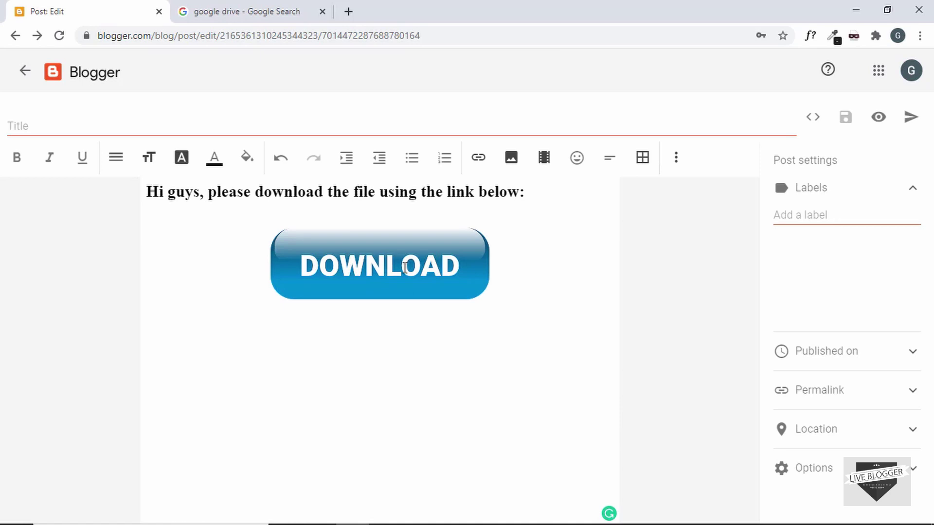
Centre the heading line above the DOWNLOAD image
key("ctrl+e")
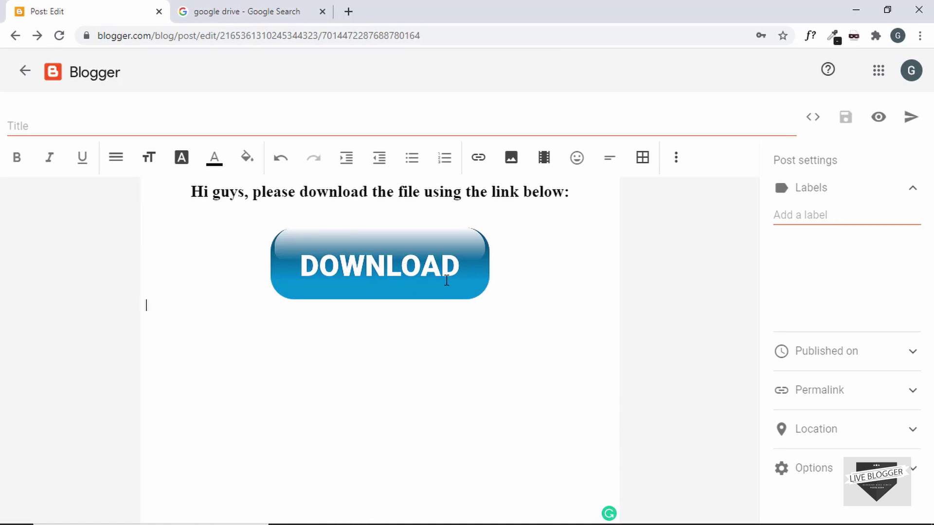
left_click(461, 256)
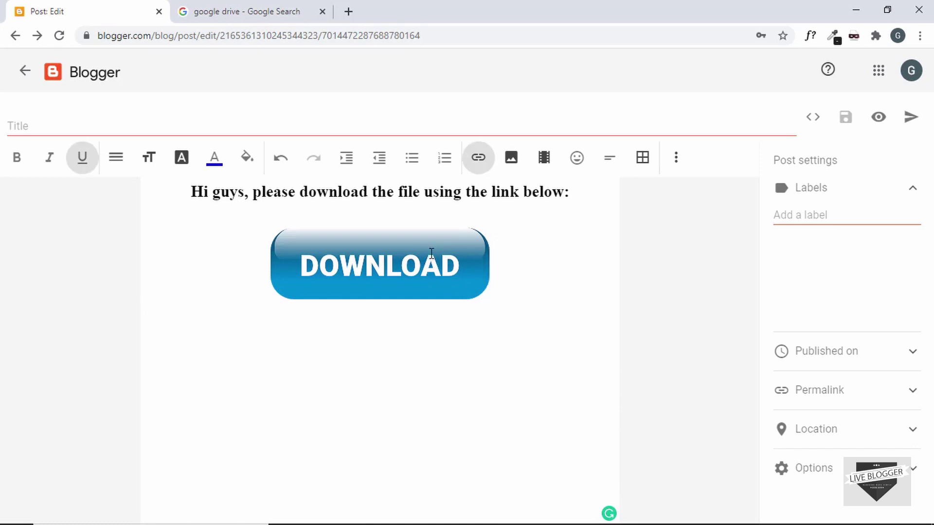
left_click(529, 262)
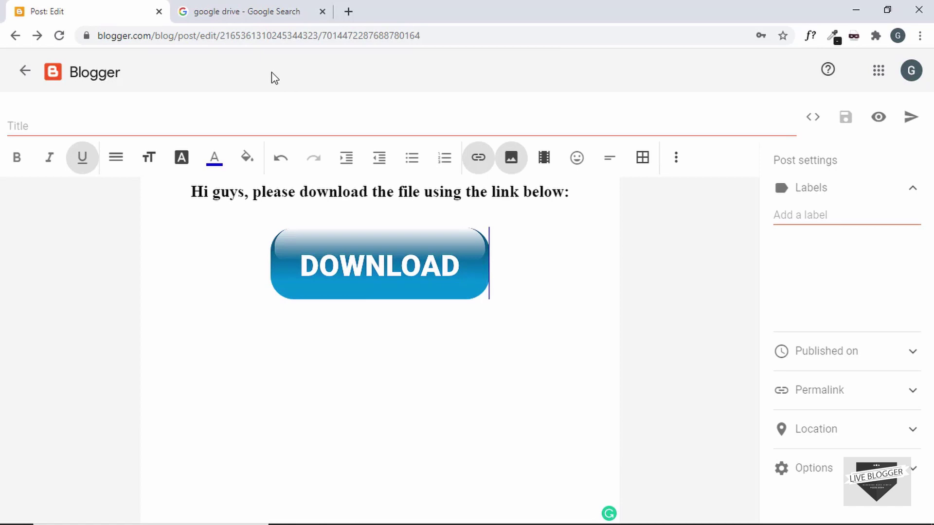
Go from the Google search results to Google Drive's My Drive page
left_click(251, 11)
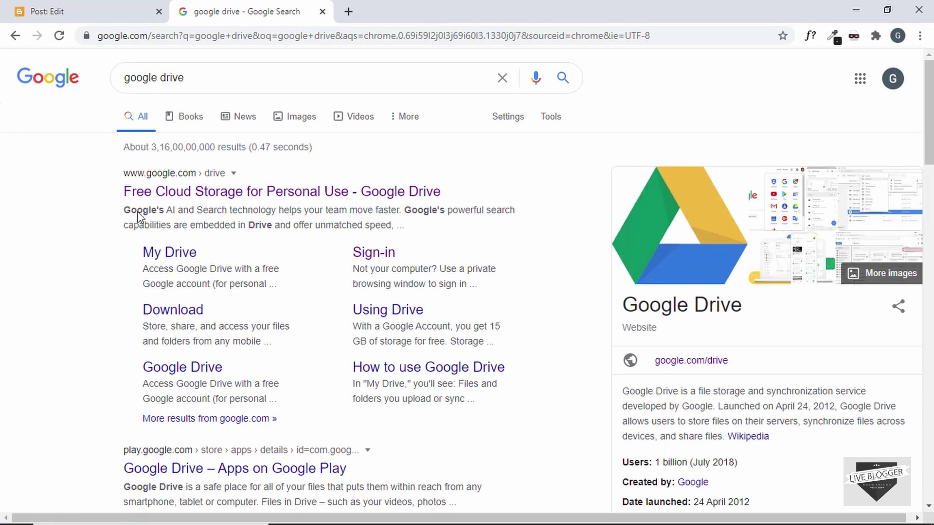
left_click(274, 194)
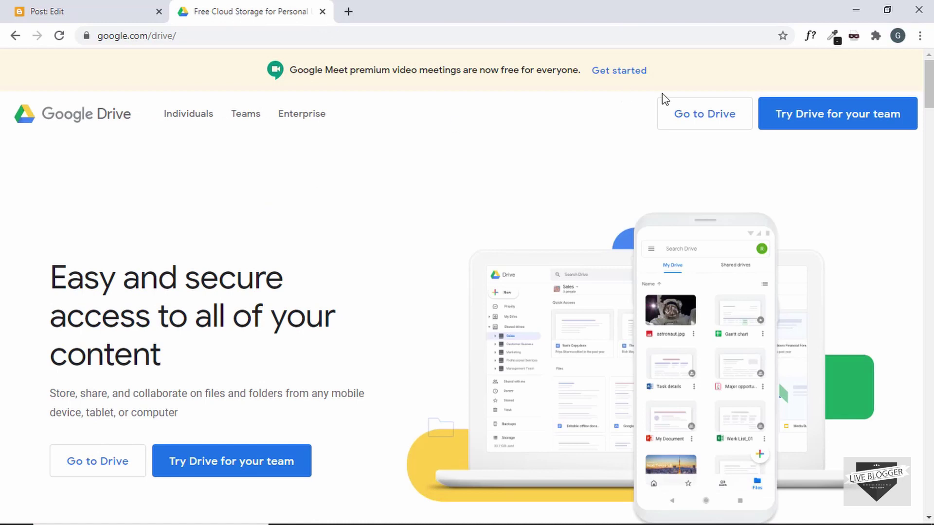
left_click(690, 119)
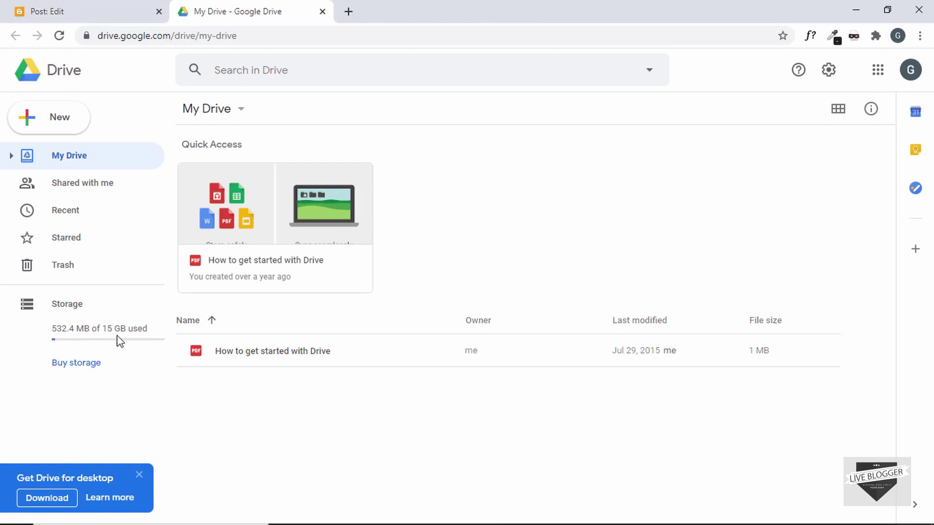
key("Tab")
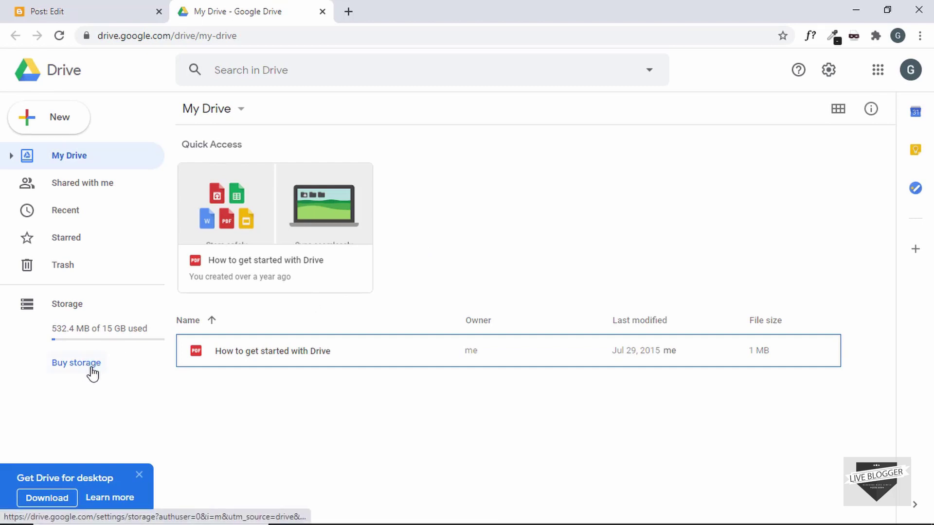
left_click(415, 215)
Upload the 188 KB Source code.zip archive into My Drive
left_click(54, 119)
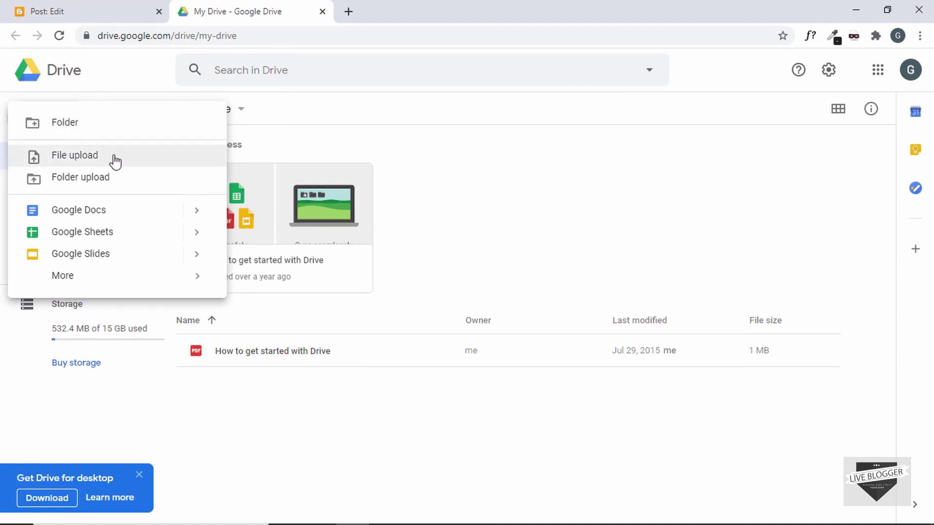
left_click(115, 160)
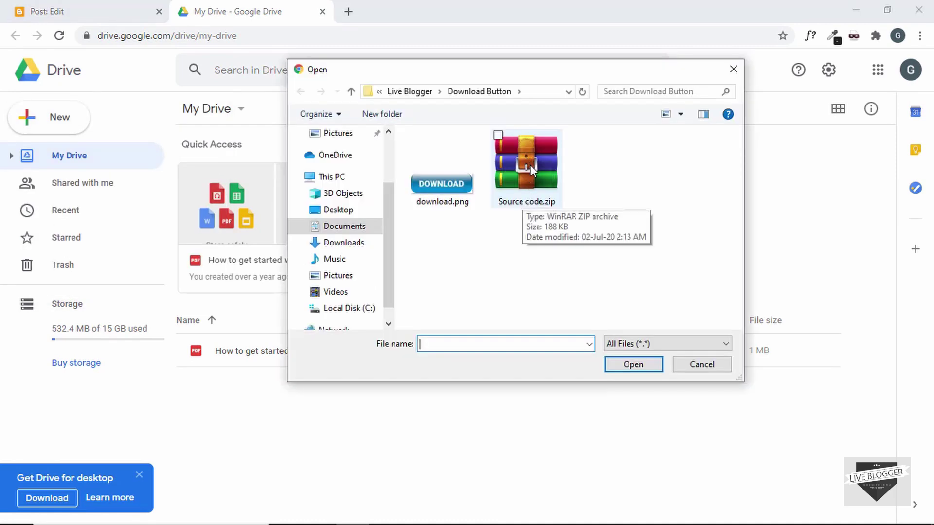
left_click(530, 165)
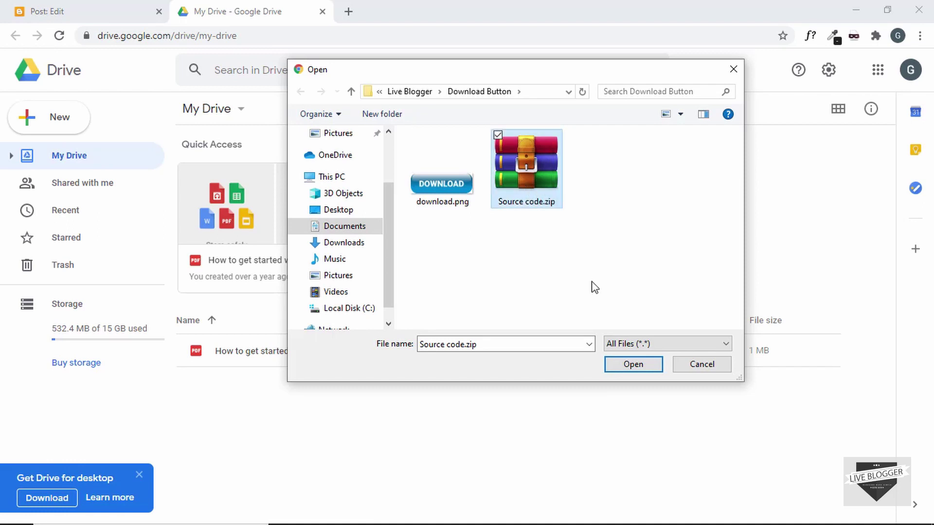
left_click(632, 365)
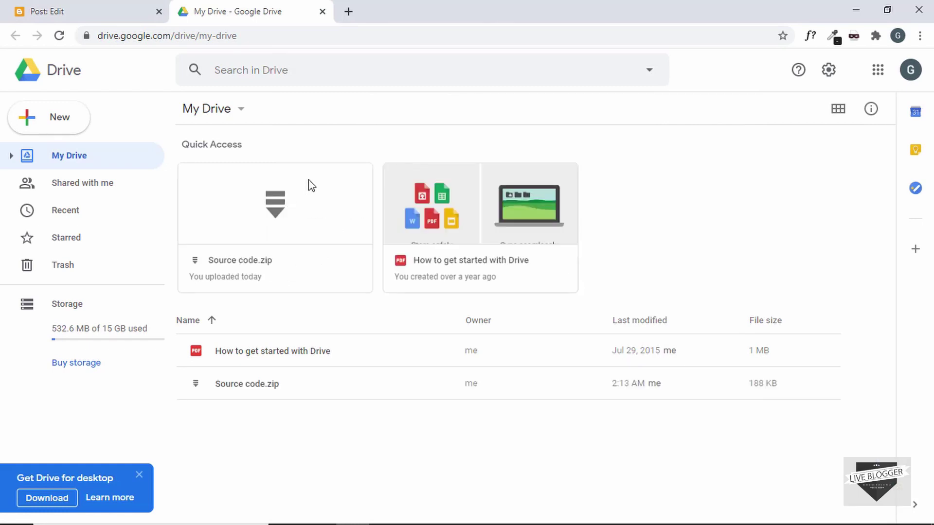
right_click(271, 212)
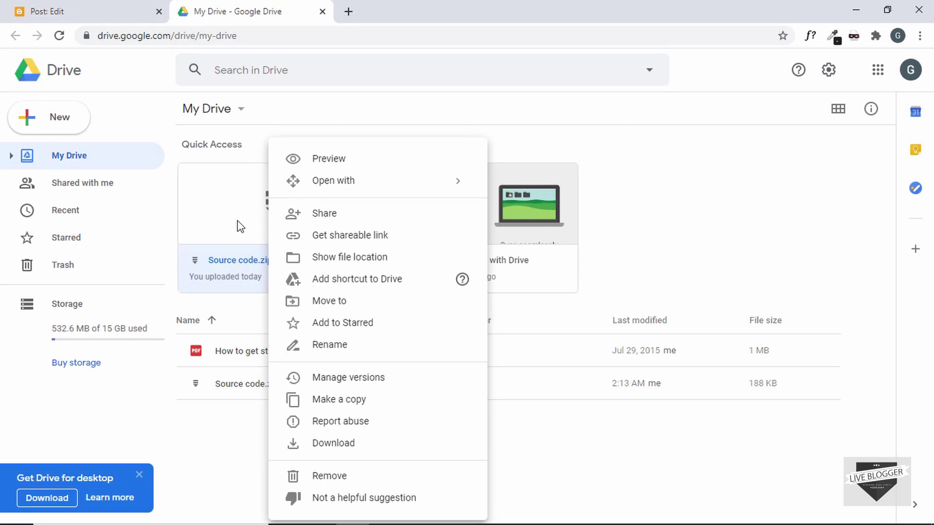
Copy the Source code.zip sharing link, leaving access Restricted, and go back to the post editor
left_click(365, 240)
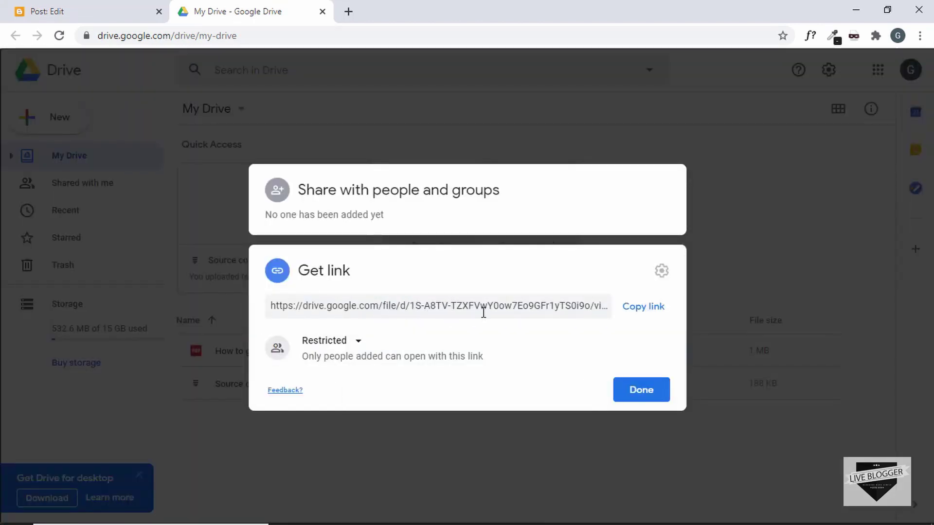
left_click(645, 310)
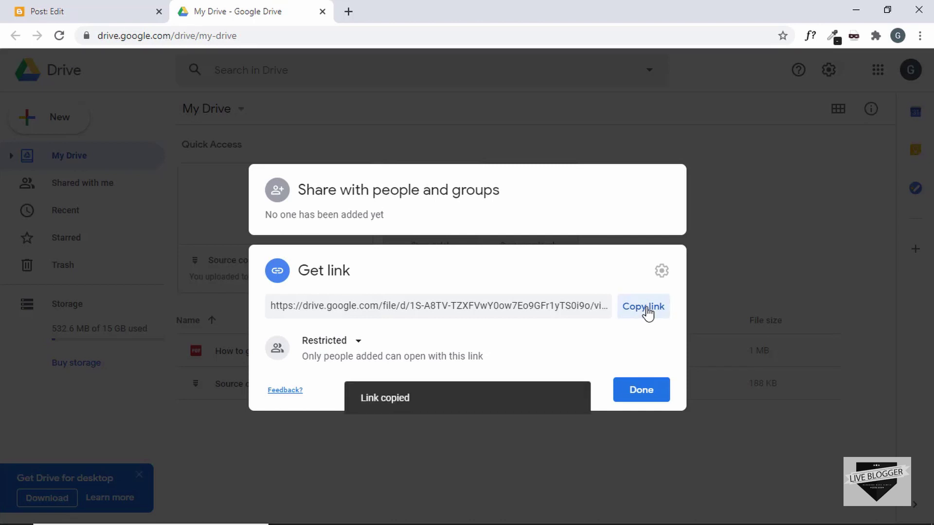
left_click(641, 395)
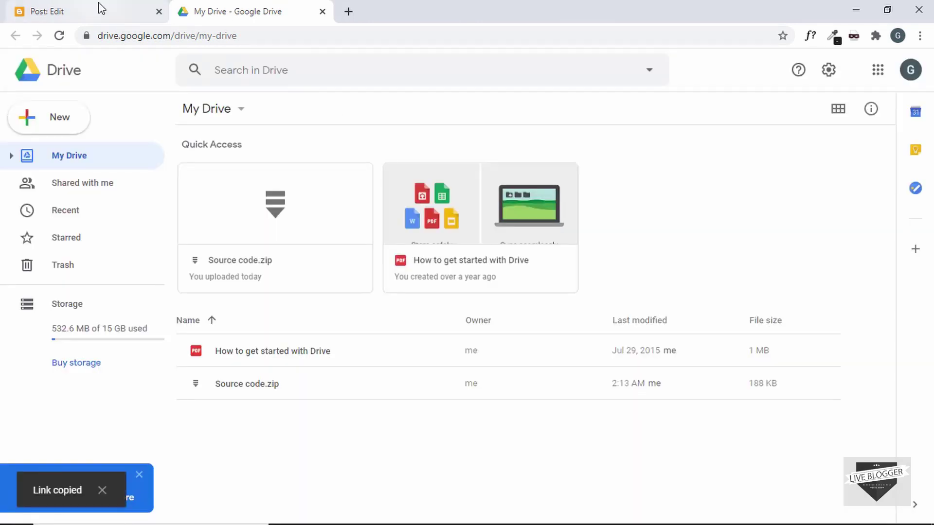
left_click(99, 9)
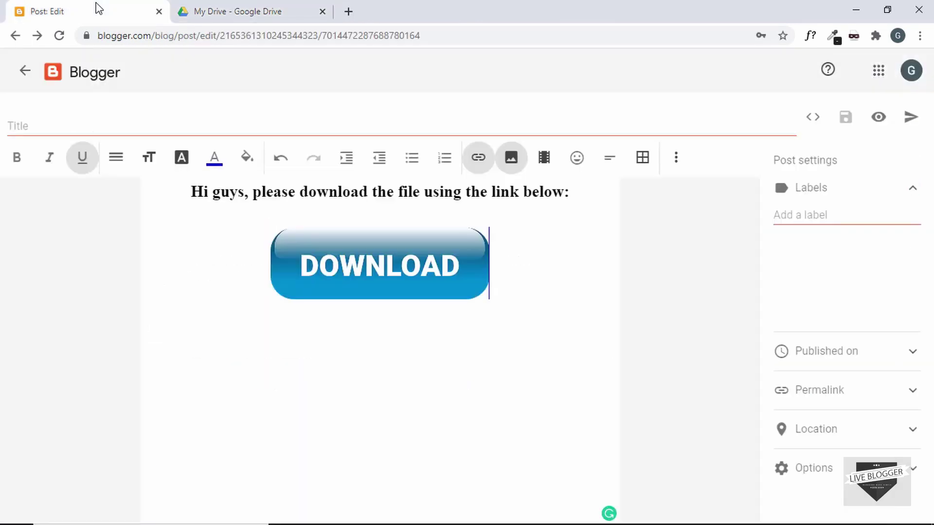
Link the DOWNLOAD image to the copied Google Drive sharing address
left_click(353, 261)
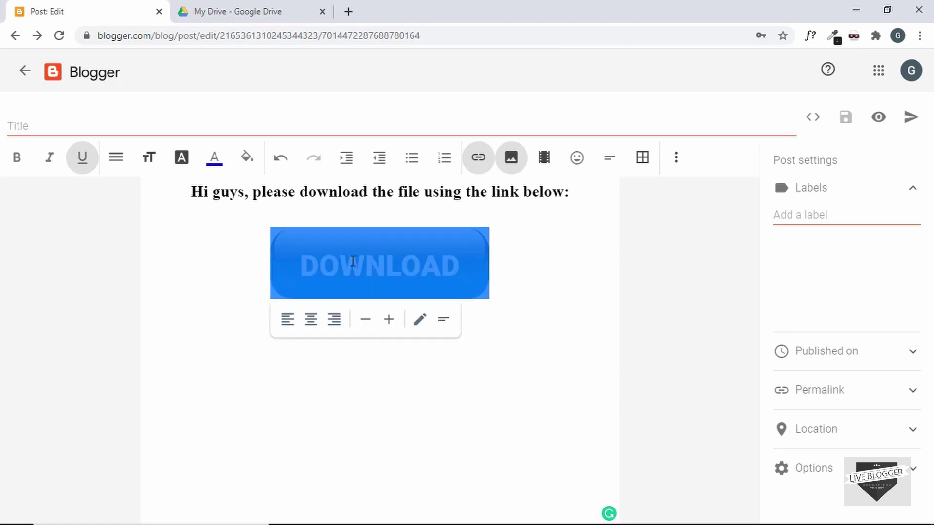
left_click(476, 164)
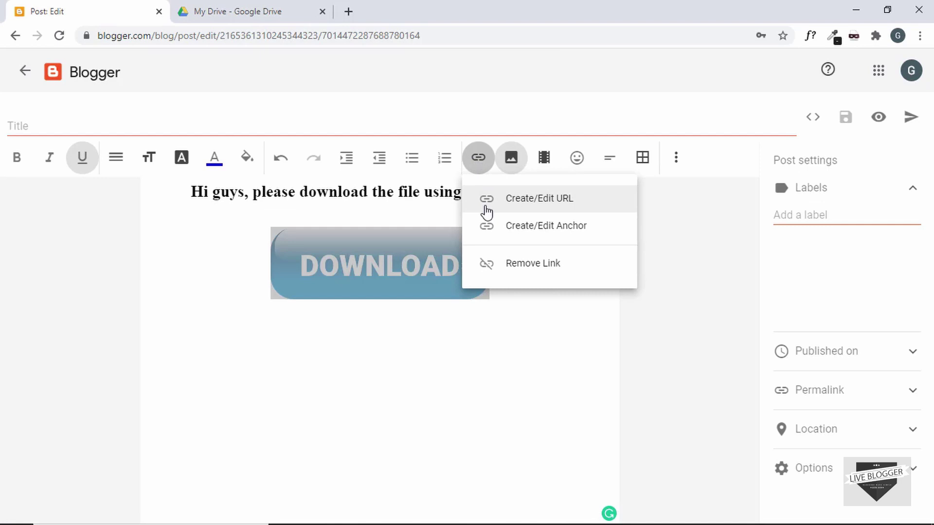
left_click(510, 200)
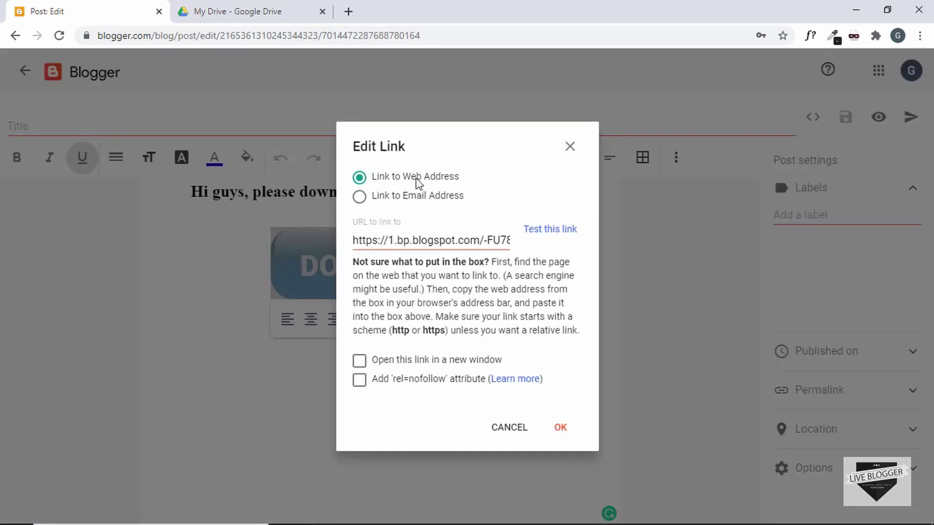
left_click(435, 241)
left_click(435, 241)
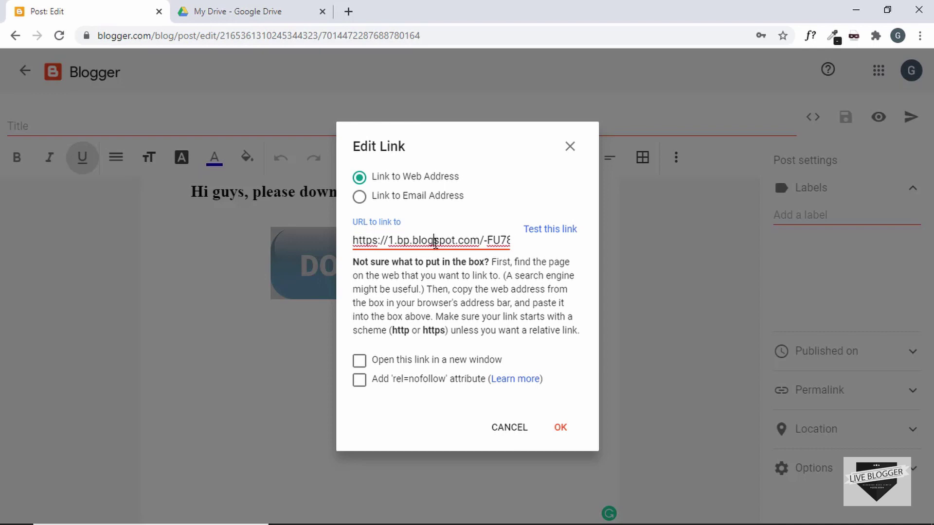
triple_click(435, 242)
key("ctrl+v")
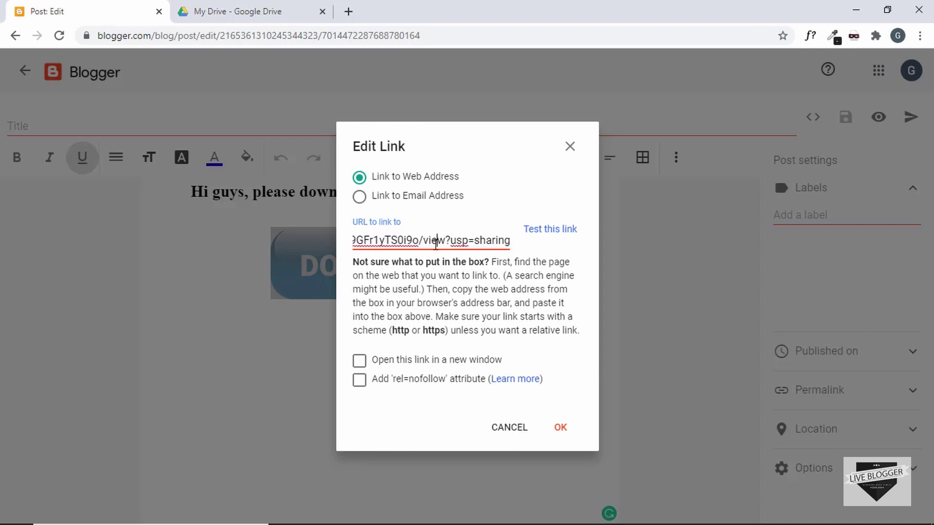
left_click(561, 429)
left_click(577, 301)
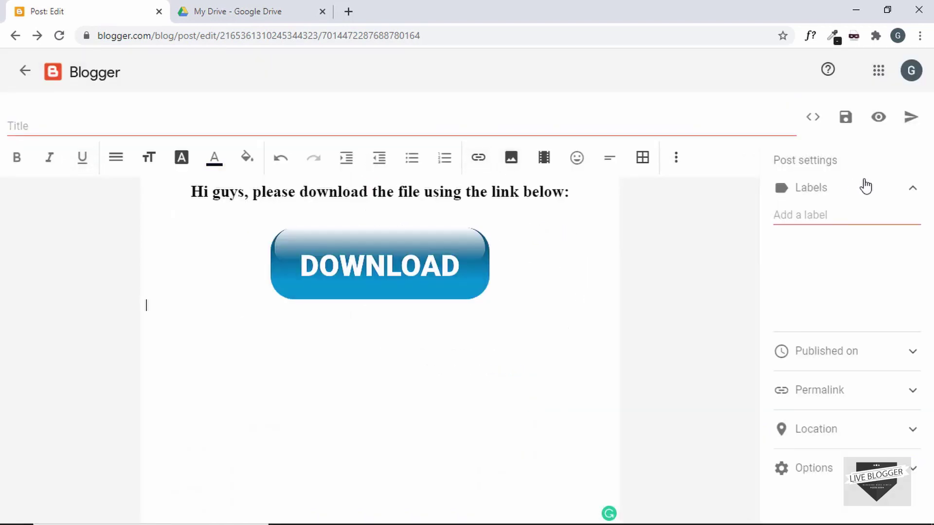
Publish the post to the blog
left_click(908, 121)
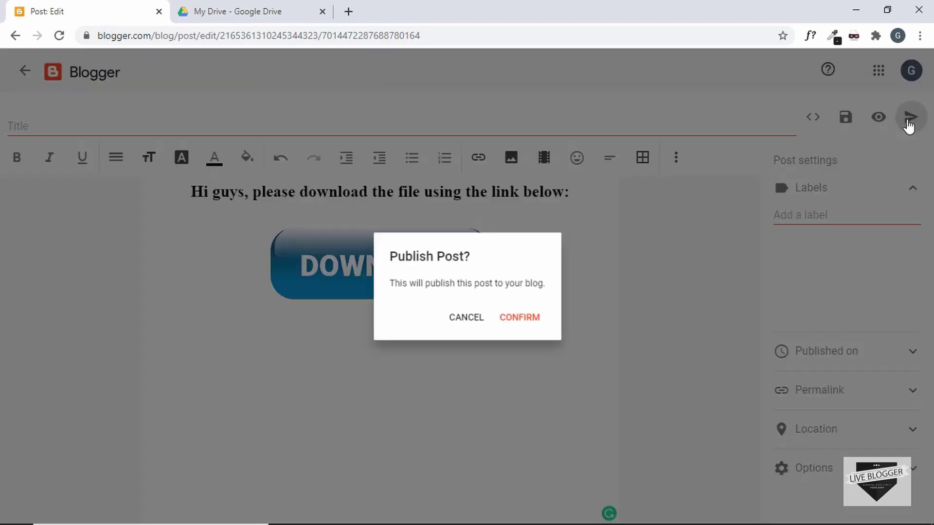
left_click(514, 321)
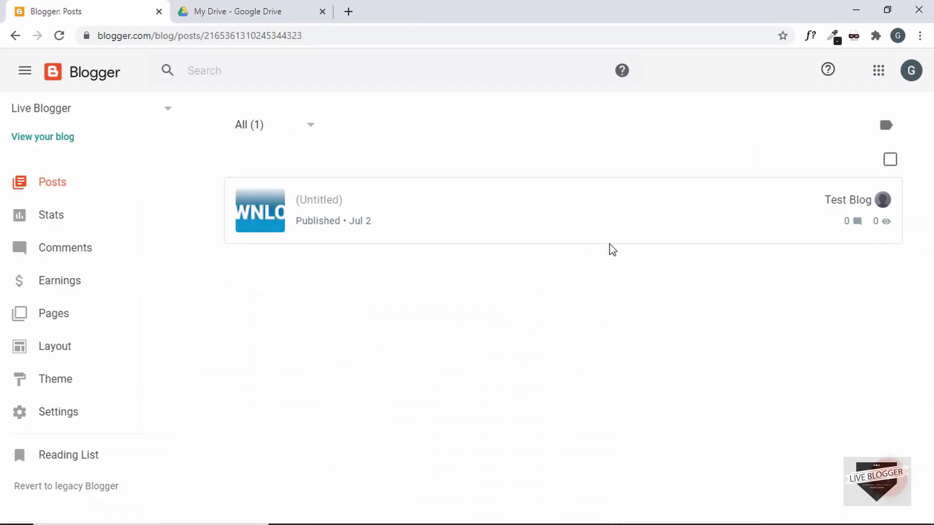
mouse_move(734, 211)
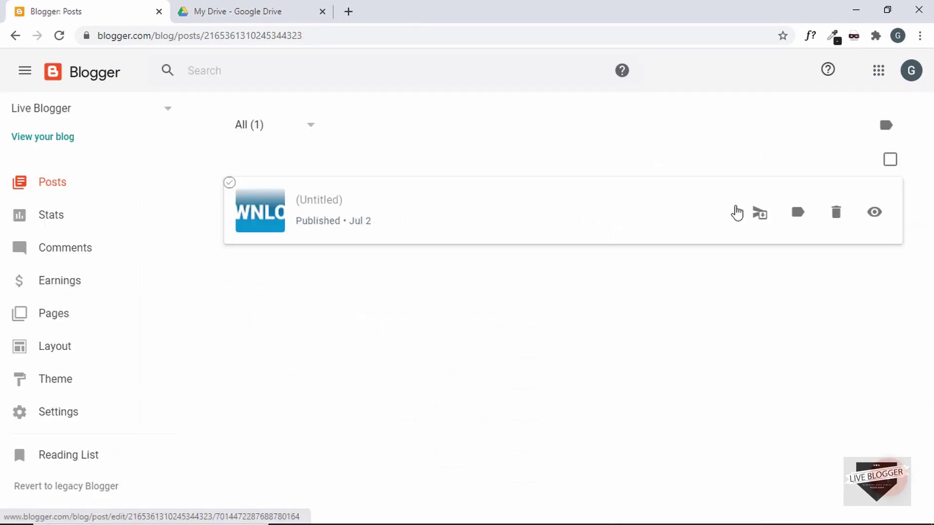
left_click(875, 214)
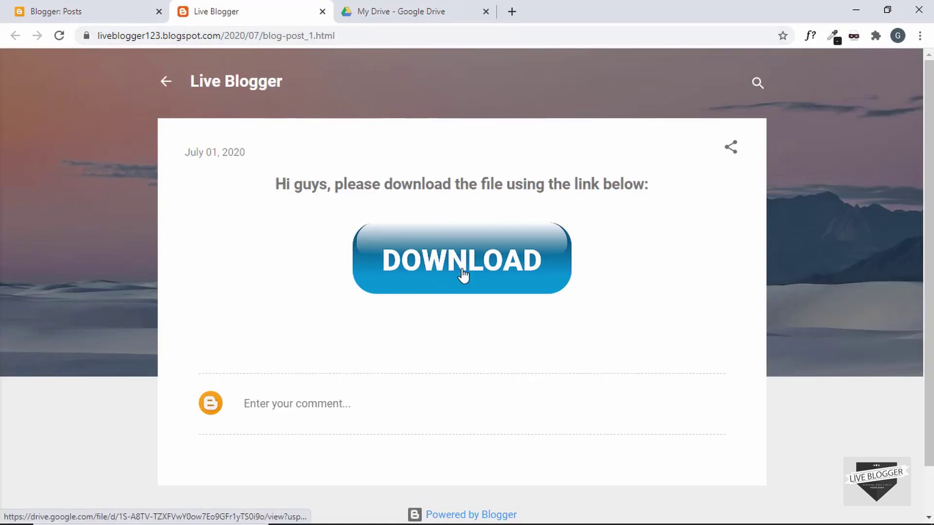
left_click(434, 276)
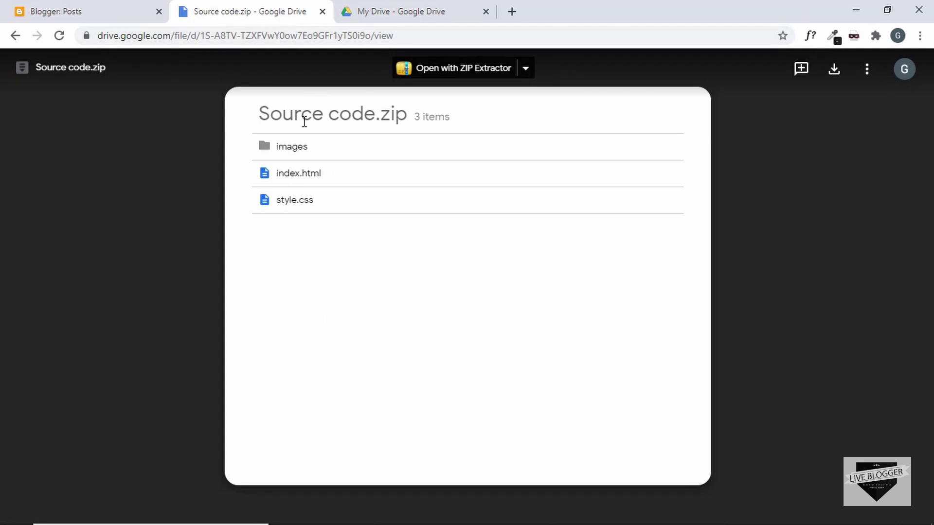
left_click(111, 11)
left_click(322, 12)
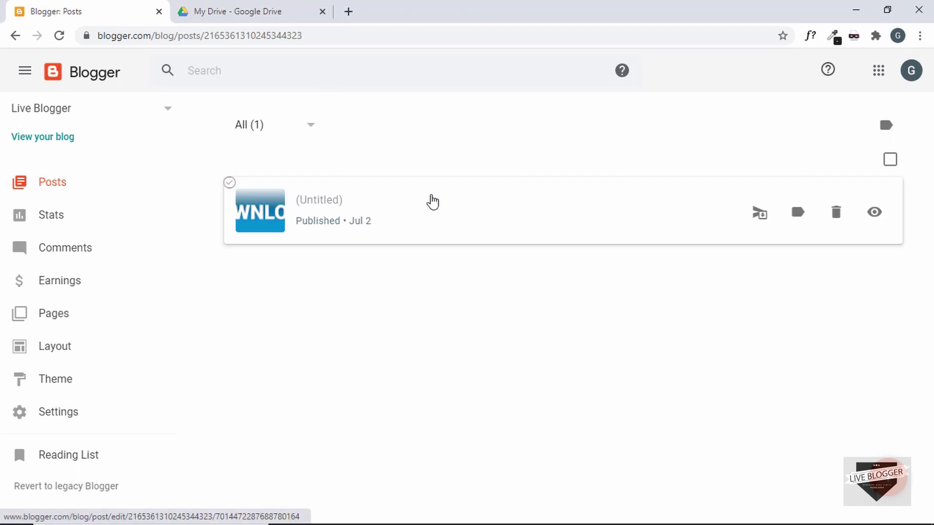
left_click(377, 223)
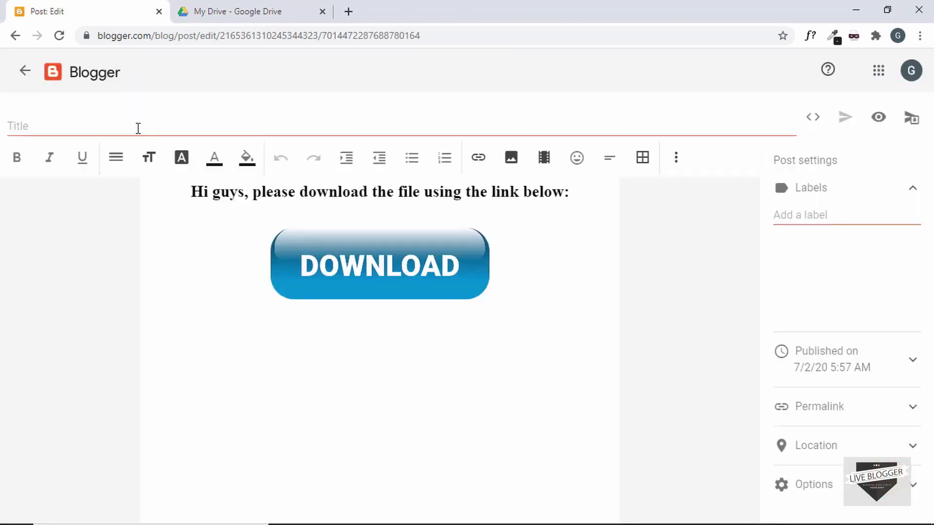
Begin the post title with 'Sourc'
left_click(138, 128)
type("Sourc")
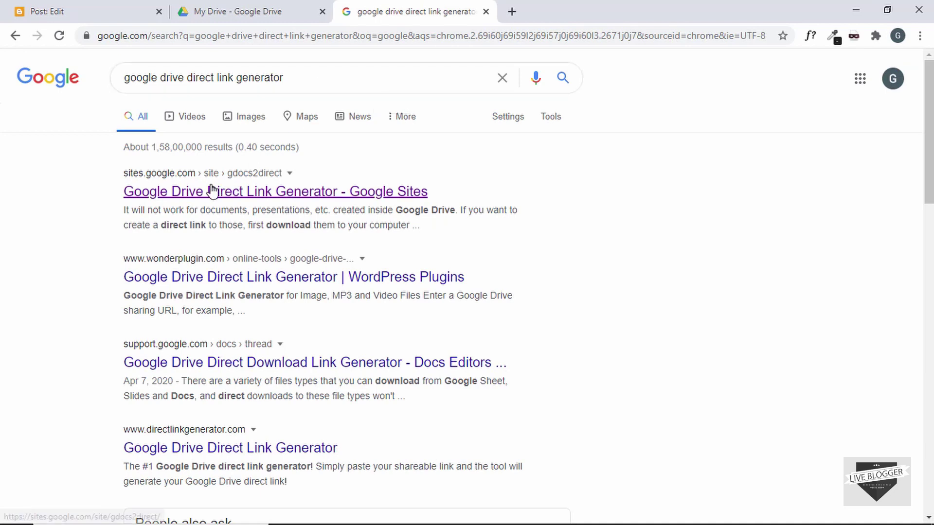
Generate a direct download link from the Drive sharing URL in the Google Sites generator
left_click(240, 200)
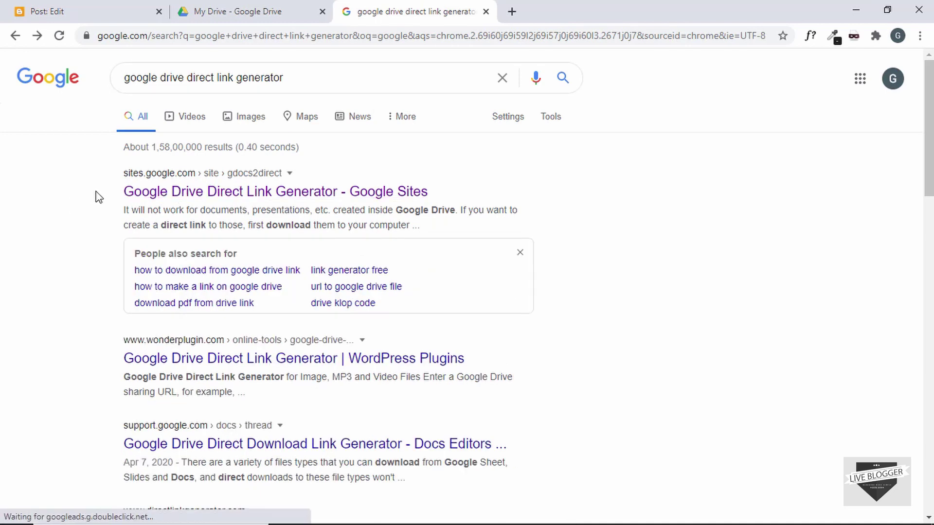
left_click(216, 198)
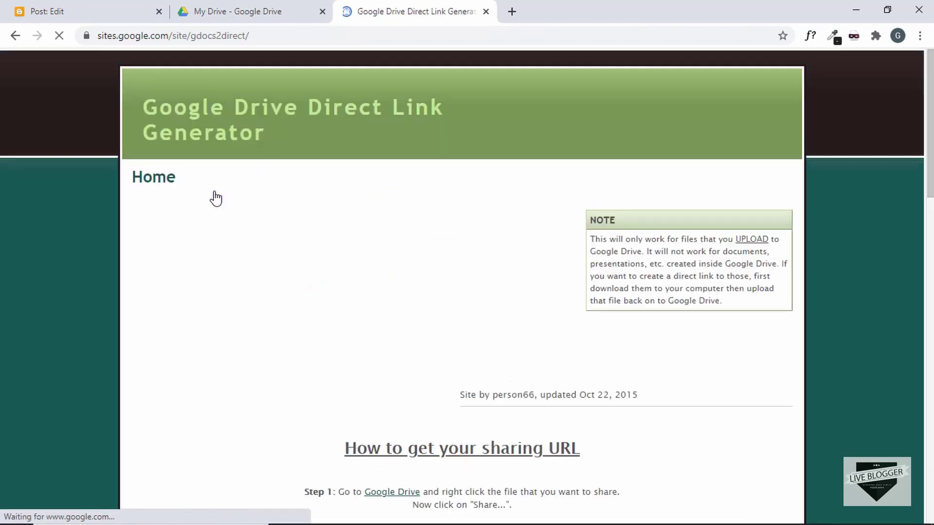
left_click(230, 234)
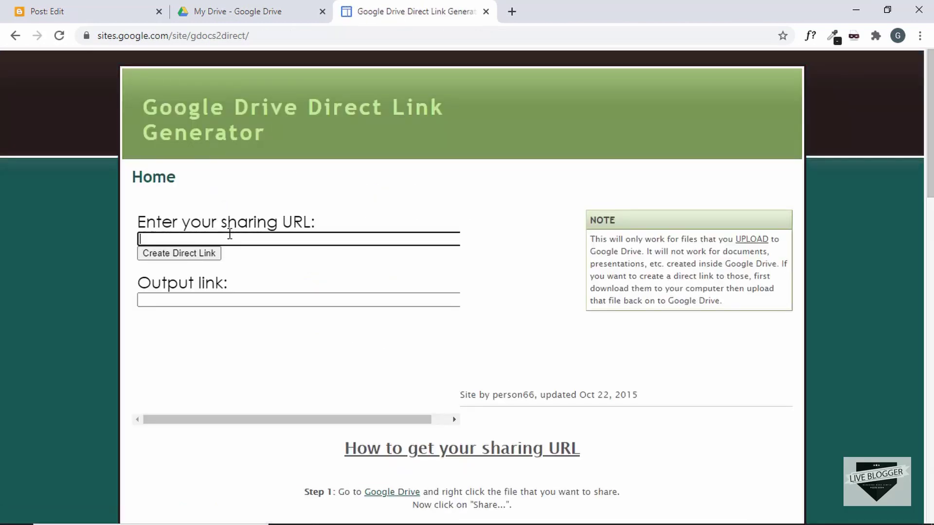
key("ctrl+v")
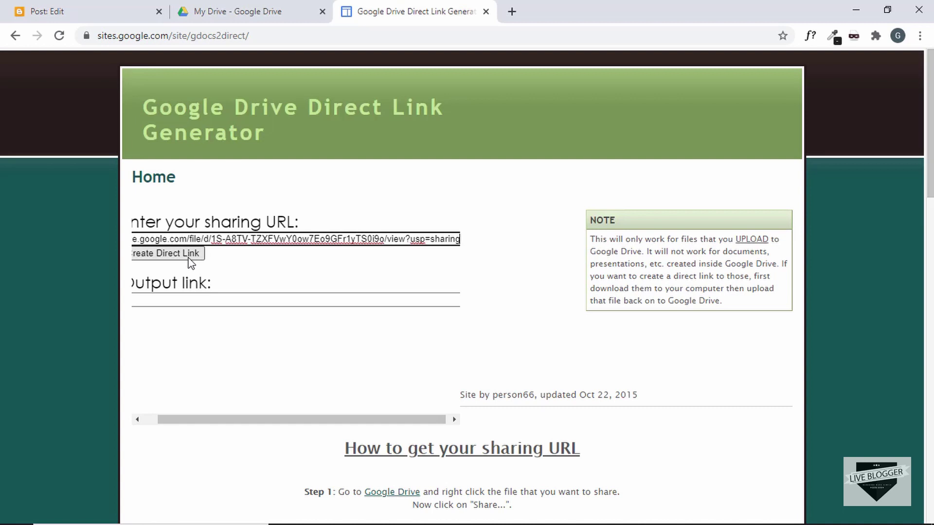
left_click(189, 258)
left_click(189, 262)
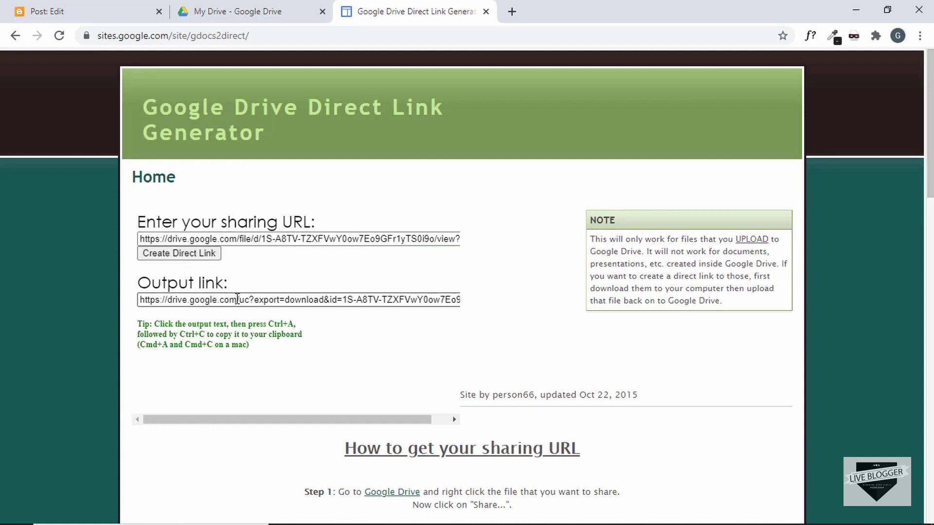
Select the generated uc?export=download link and return to the Blogger post
left_click(248, 300)
key("ctrl+a")
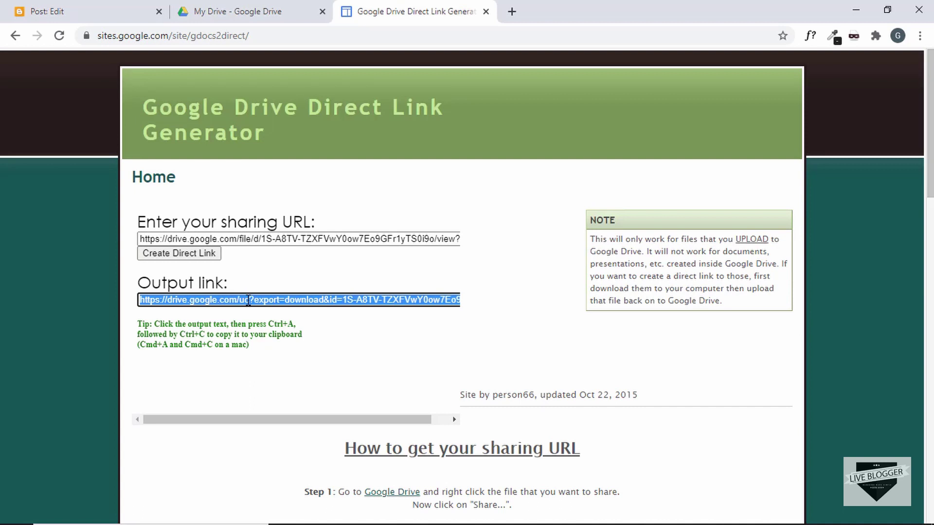
left_click(58, 10)
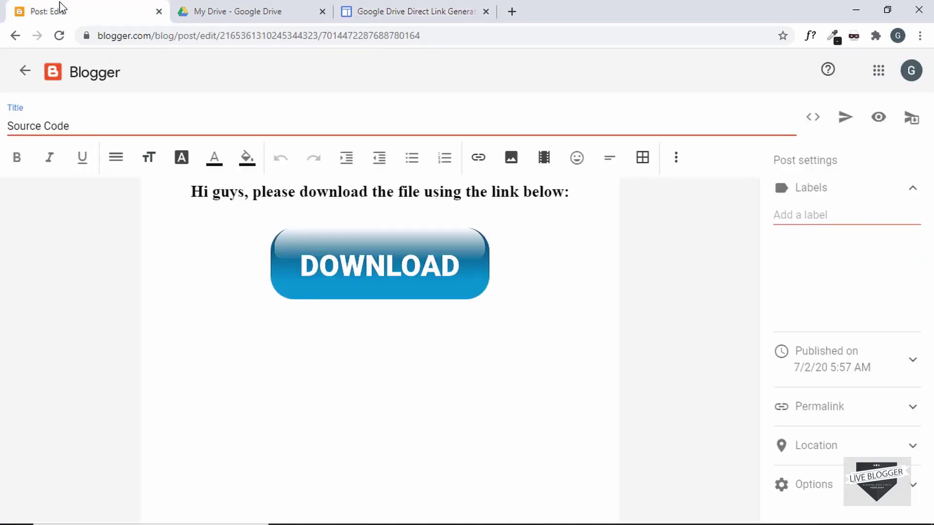
Relink the DOWNLOAD image to the direct uc?export=download address and update the published post
left_click(380, 277)
left_click(477, 163)
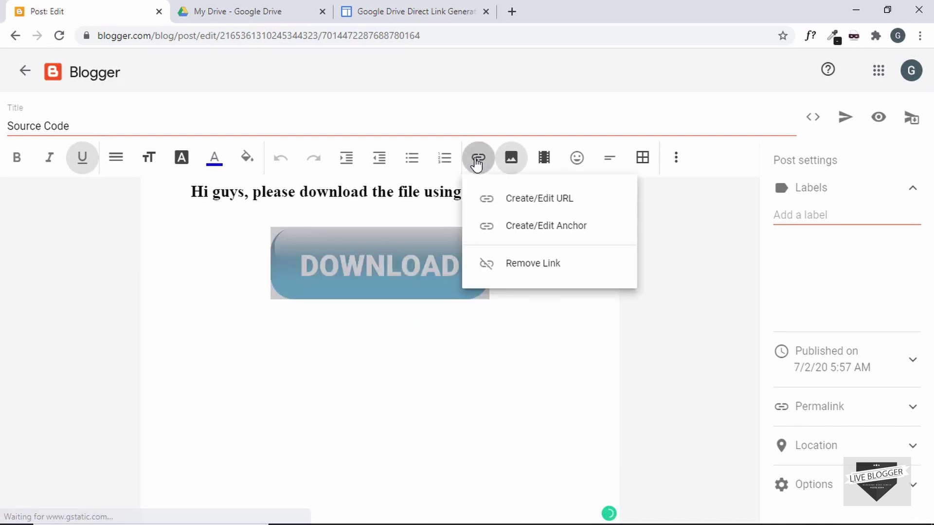
left_click(512, 208)
left_click(454, 242)
key("ctrl+a")
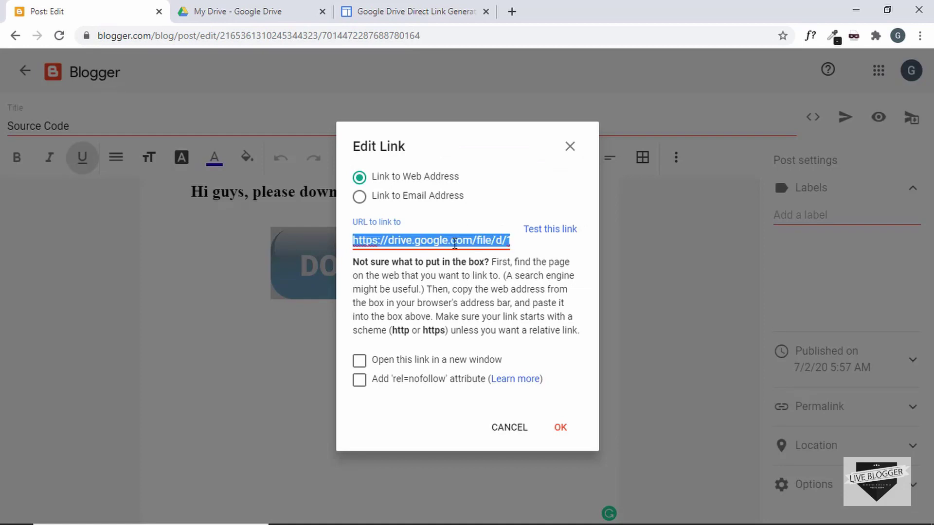
key("ctrl+v")
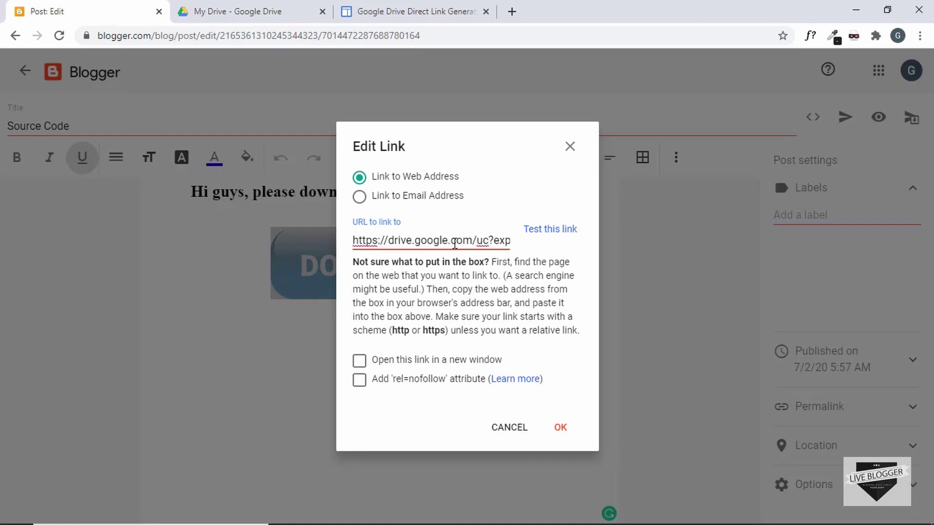
left_click(563, 432)
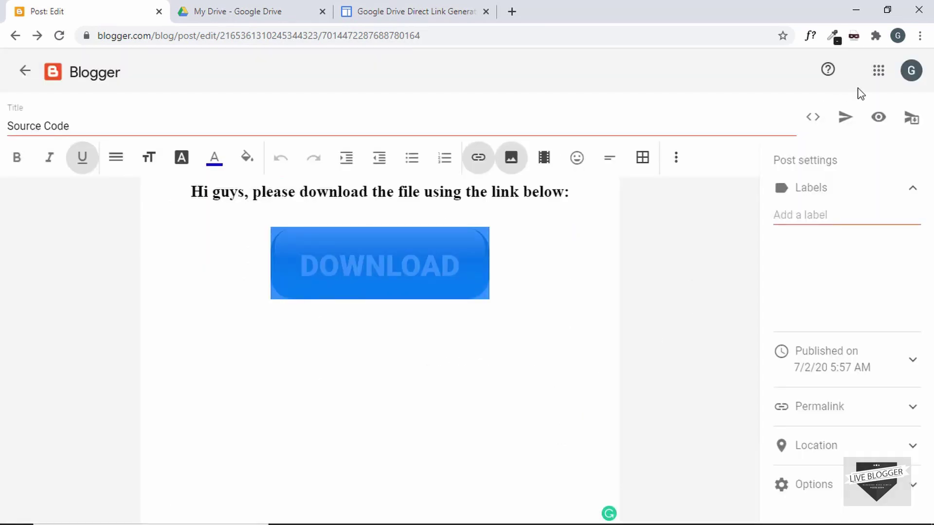
left_click(842, 122)
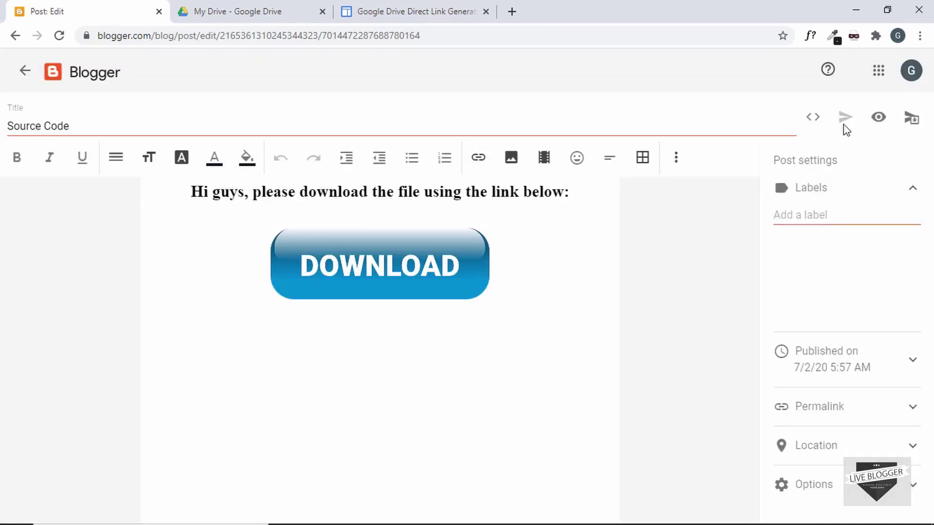
left_click(23, 73)
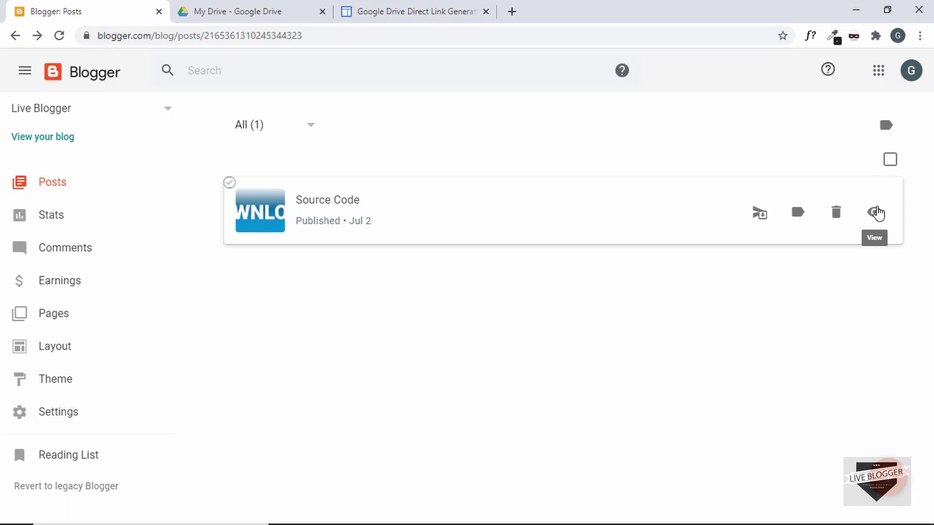
View the live Source Code post and confirm DOWNLOAD fetches Source code (1).zip directly
left_click(877, 214)
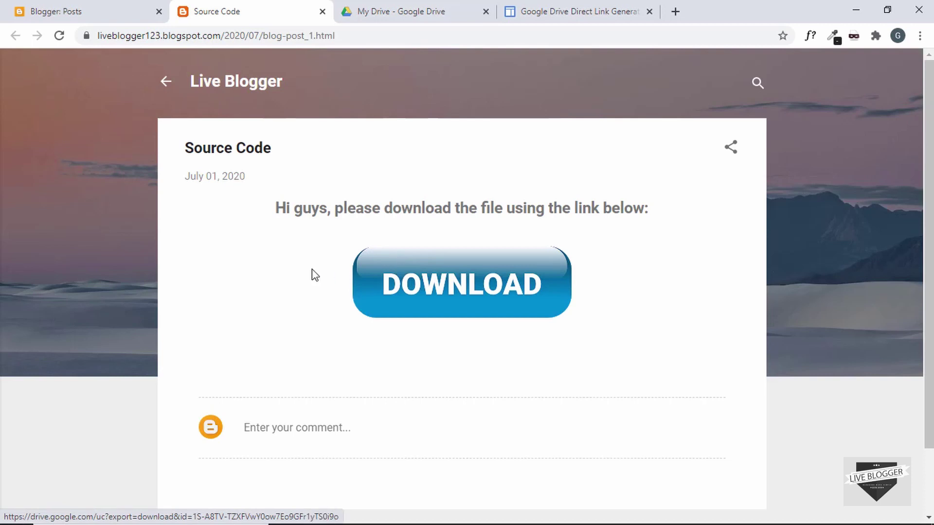
left_click(415, 281)
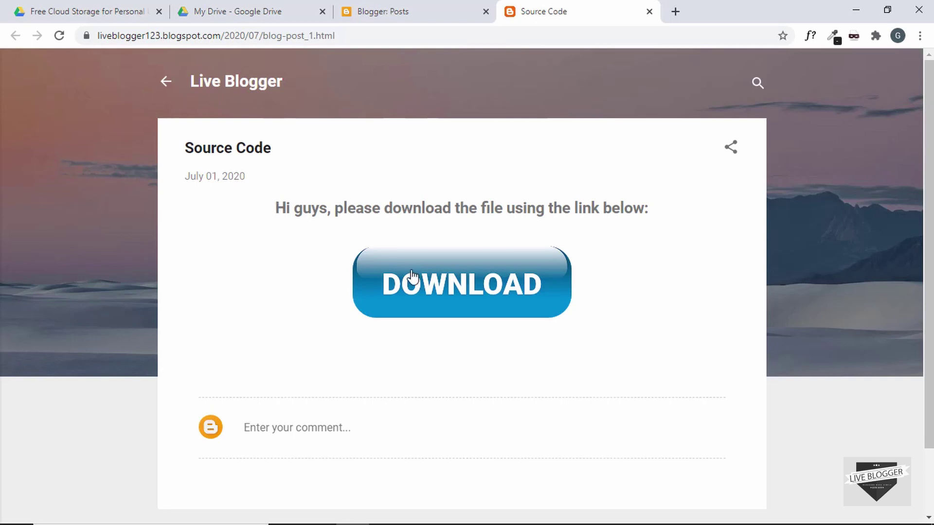
left_click(455, 282)
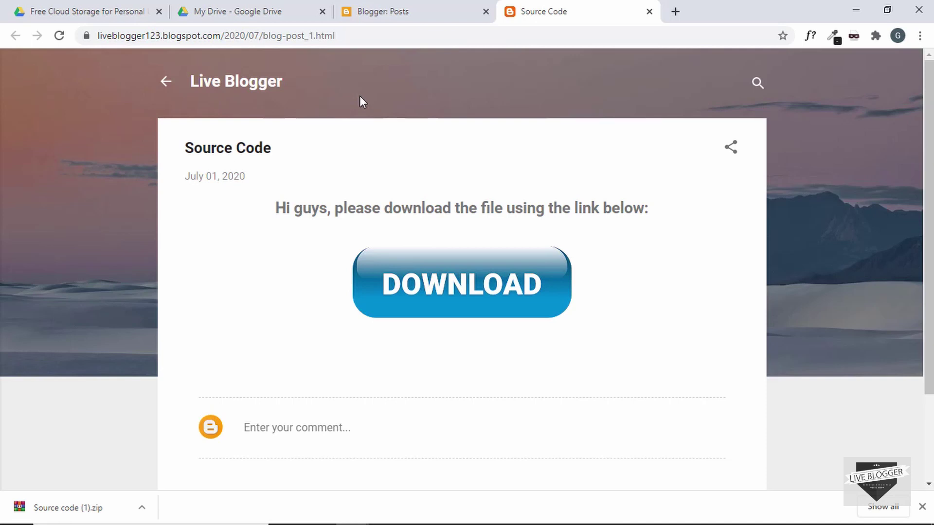
In the signed-out private window, click the Source Code post's DOWNLOAD image to test it
key("alt+Tab")
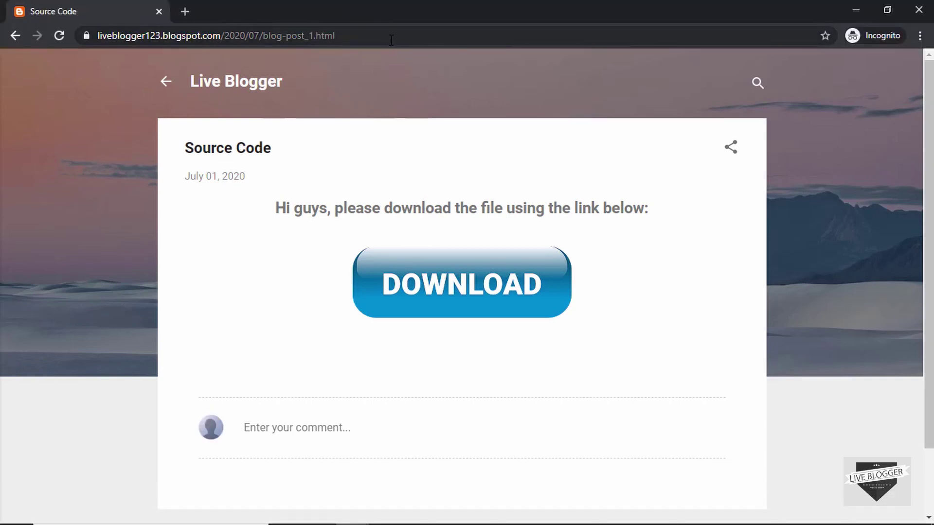
left_click(391, 39)
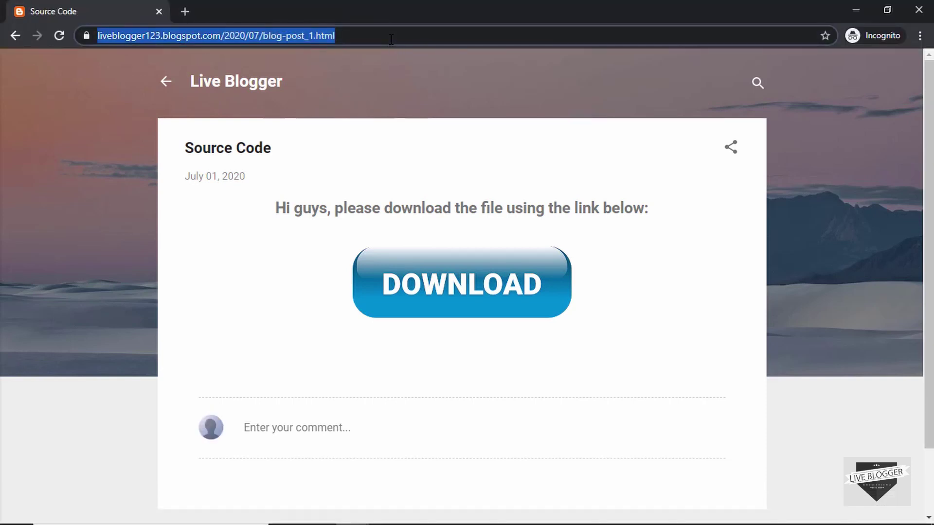
left_click(365, 108)
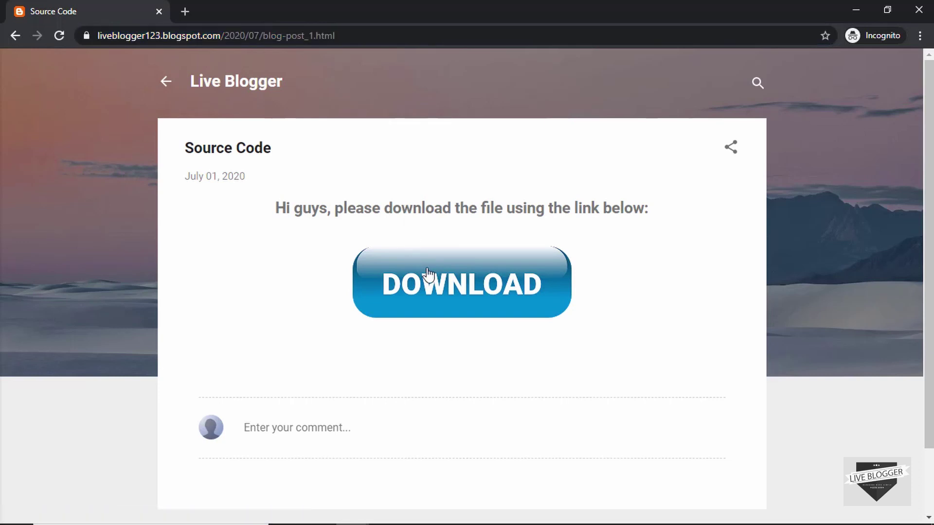
left_click(444, 284)
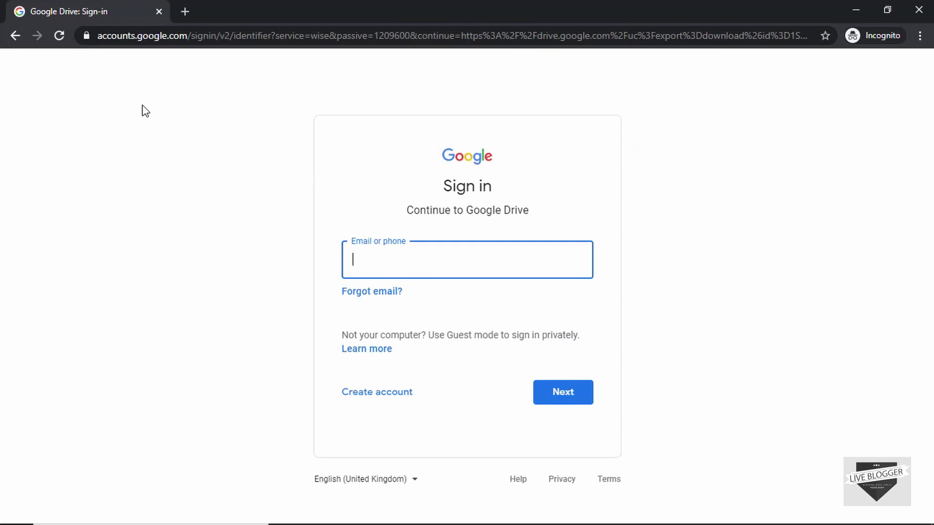
Back out of the Google sign-in prompt and return to My Drive in the signed-in window
left_click(18, 32)
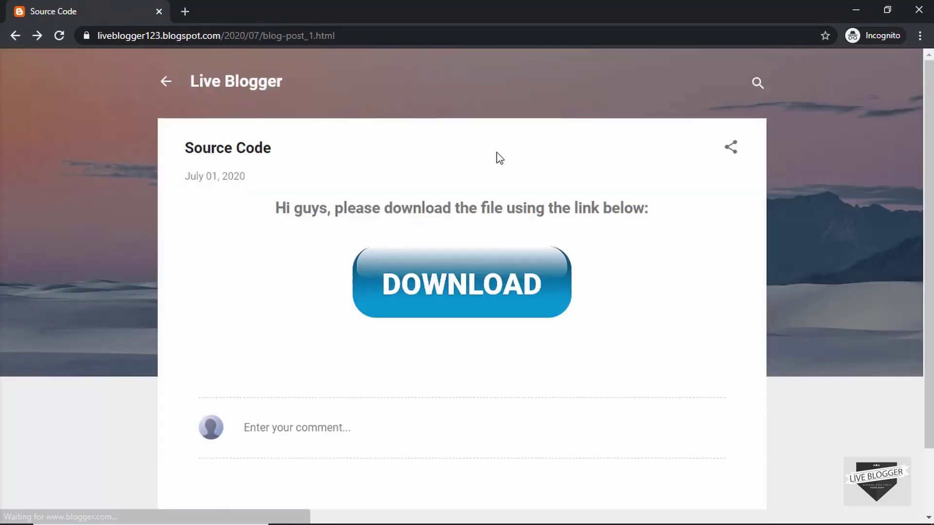
key("alt+Tab")
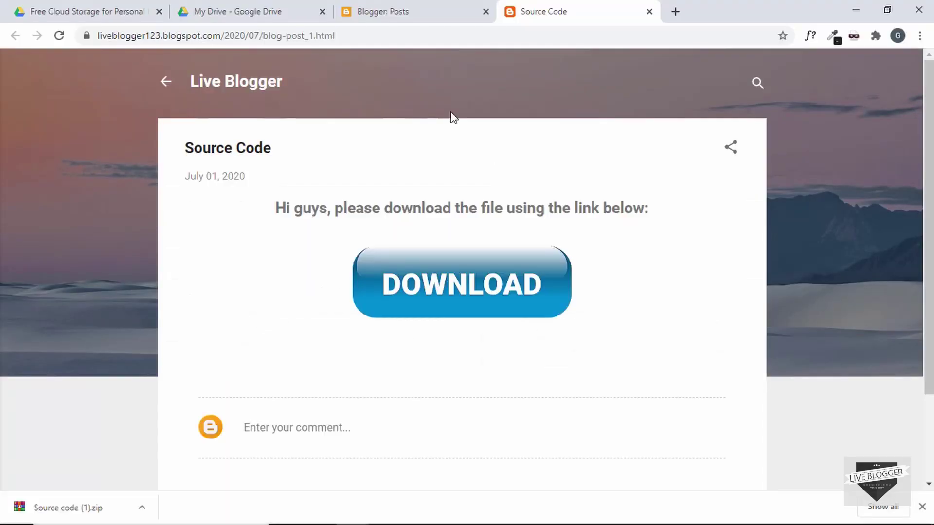
left_click(267, 10)
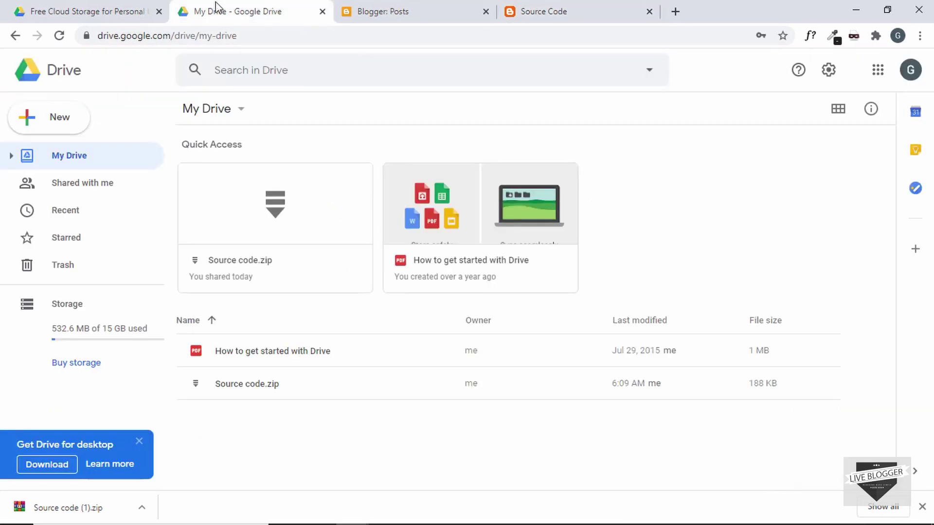
Change Source code.zip's link access from Restricted to Anyone with the link
left_click(159, 11)
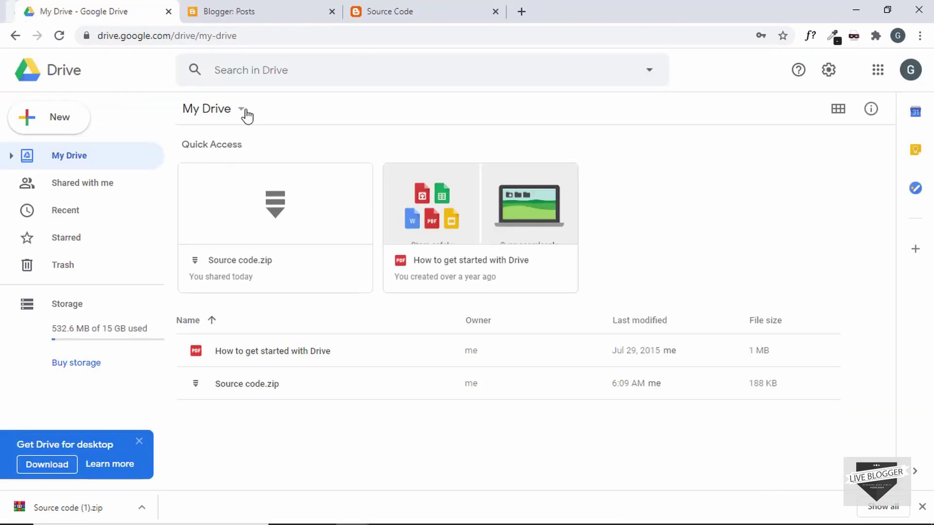
right_click(252, 200)
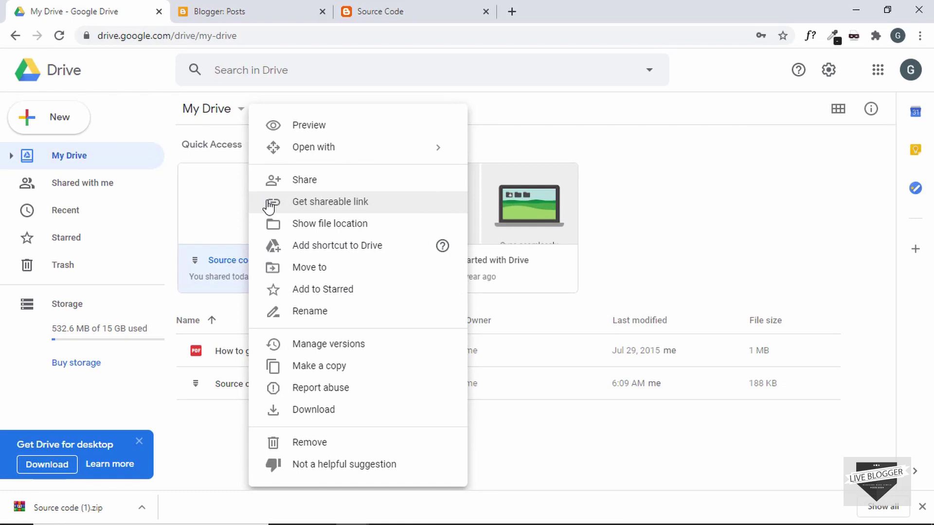
left_click(385, 209)
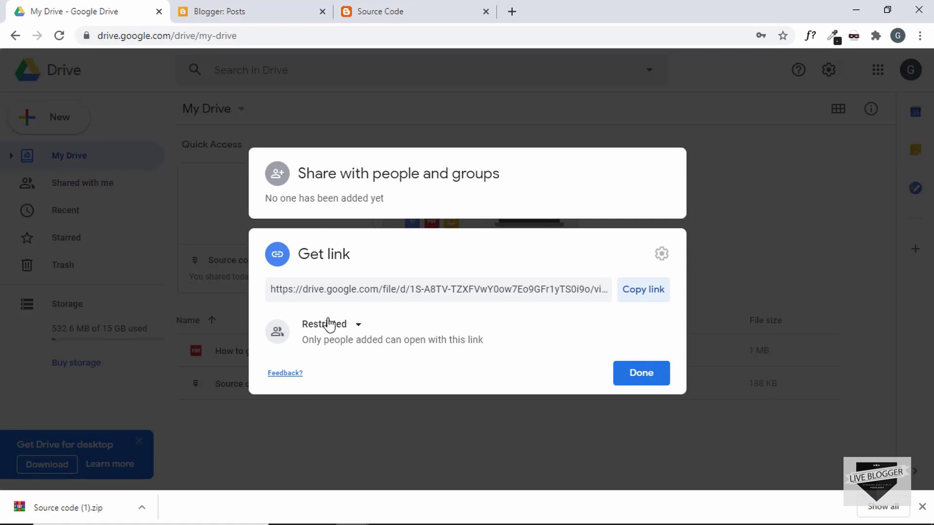
left_click(353, 326)
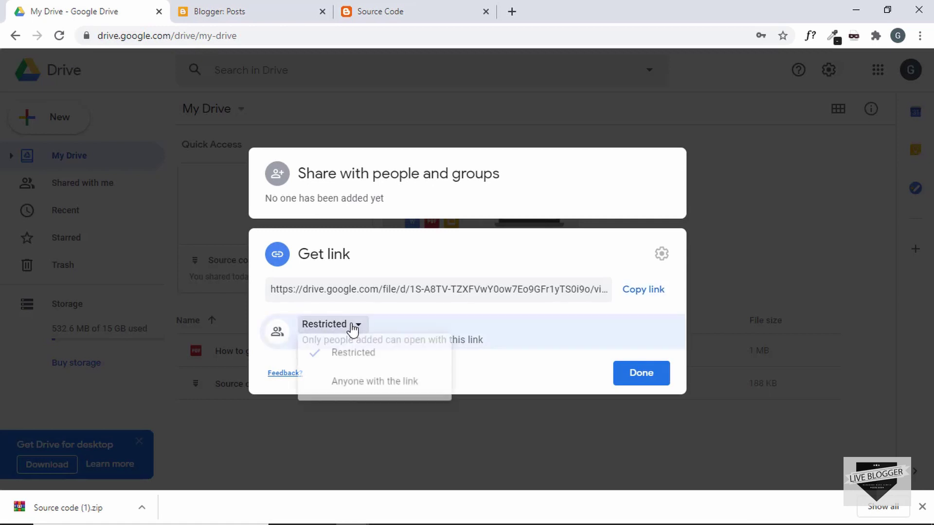
left_click(350, 389)
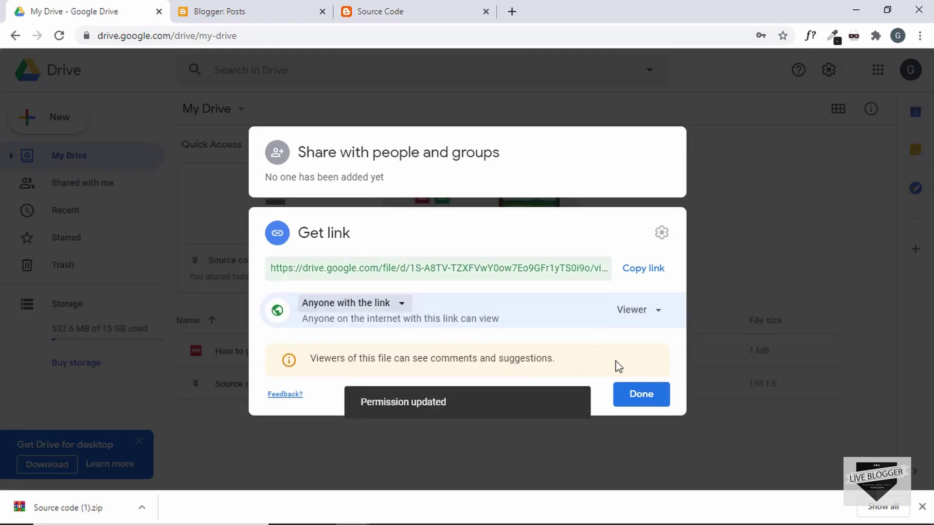
left_click(642, 397)
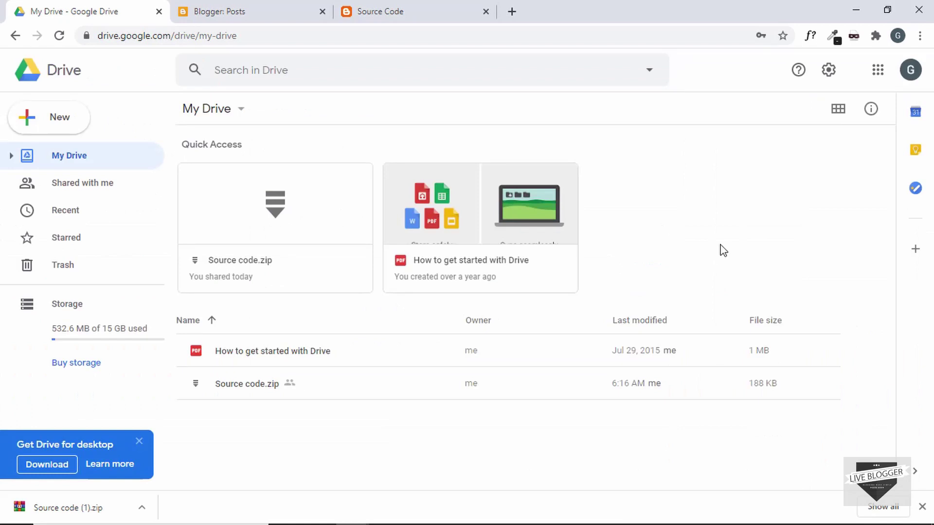
key("alt+Tab")
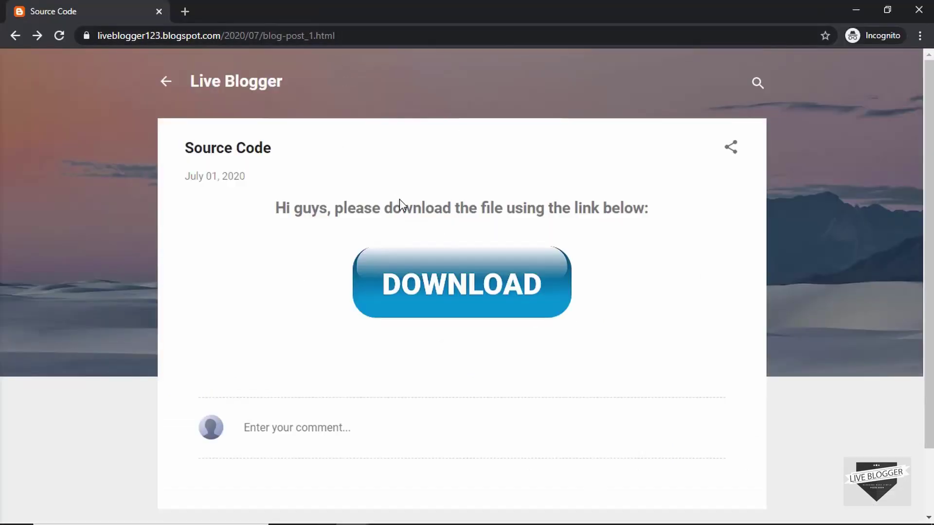
Click the DOWNLOAD image again while signed out to confirm Source code.zip downloads directly
left_click(424, 279)
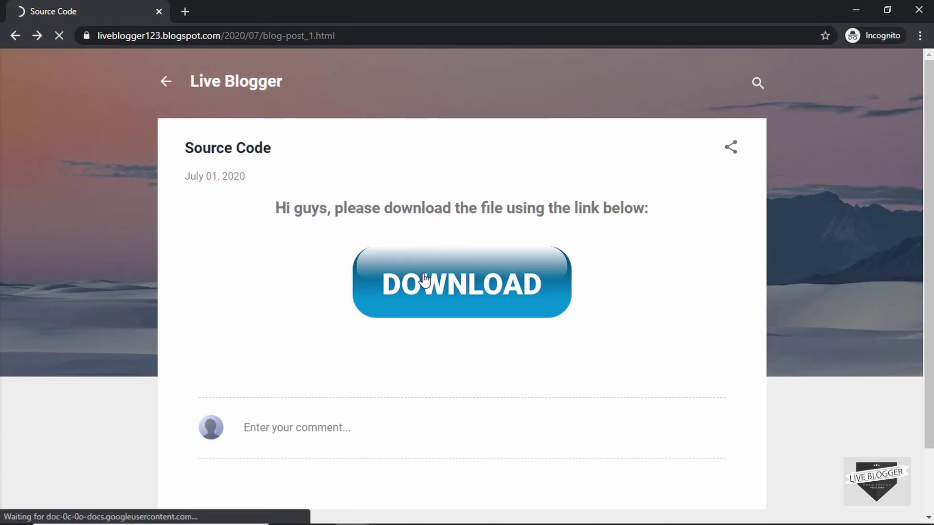